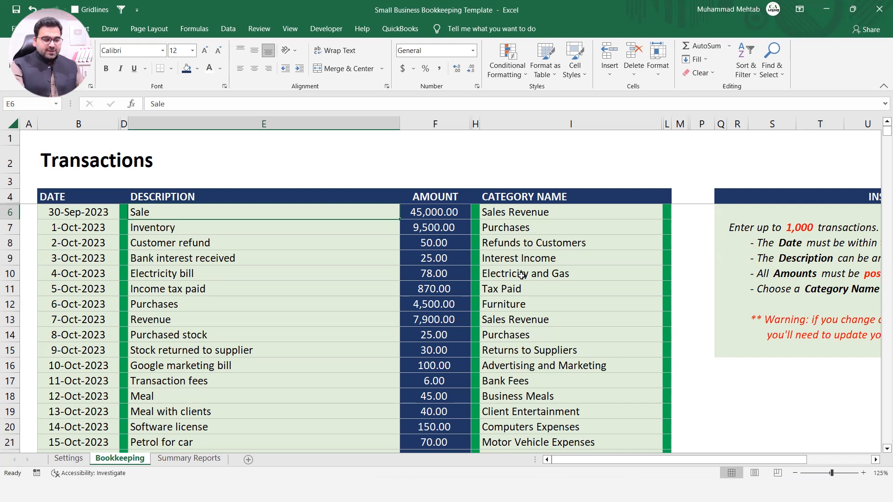
Step: Examine the date, description and amount columns of the first transactions on the Bookkeeping sheet
key(Left)
key(Left)
key(Up)
key(Up)
key(Down)
key(Down)
key(Right)
key(Down)
key(Down)
key(Down)
key(Right)
key(Left)
key(Left)
key(Right)
key(Right)
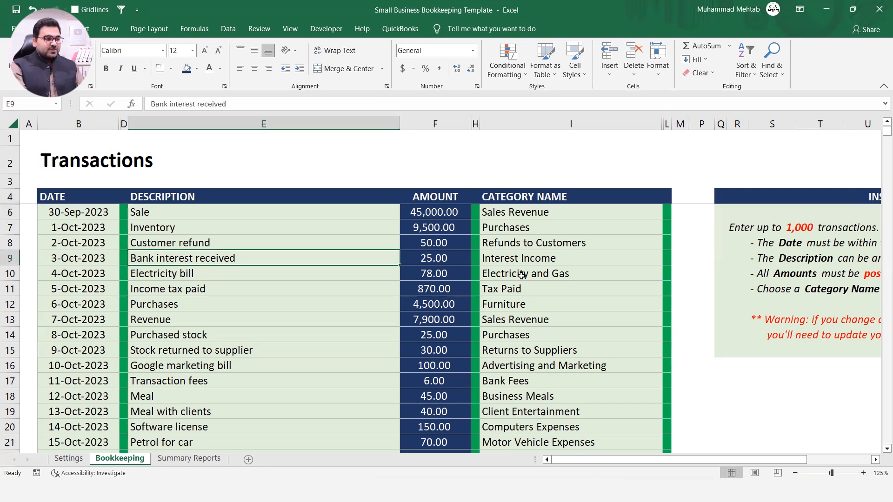
Step: Review the Bookkeeping transactions down to row 35, including the category assigned to the last income tax payment
key(Down)
key(Down)
key(Down)
key(Down)
key(Down)
key(Down)
key(Down)
key(Down)
key(Down)
key(Down)
key(Down)
key(Down)
key(Down)
key(Down)
key(Down)
key(Down)
key(Down)
key(Down)
key(Down)
key(Down)
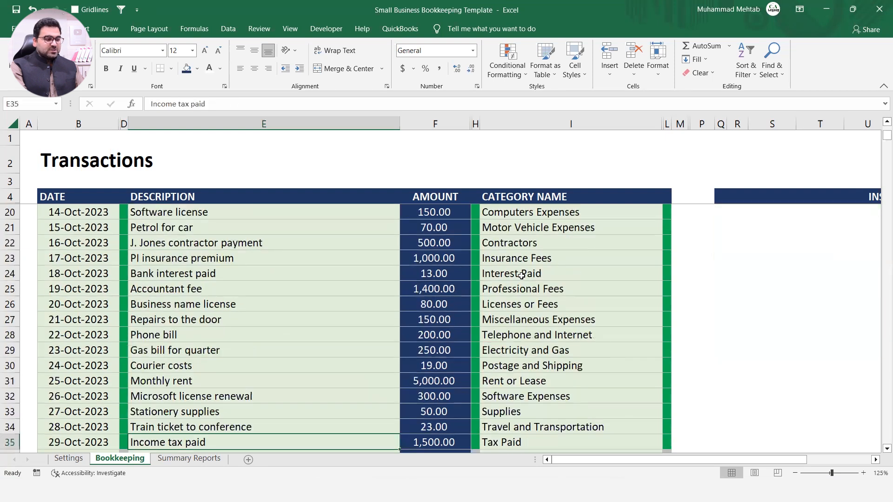
key(Right)
key(Right)
key(Right)
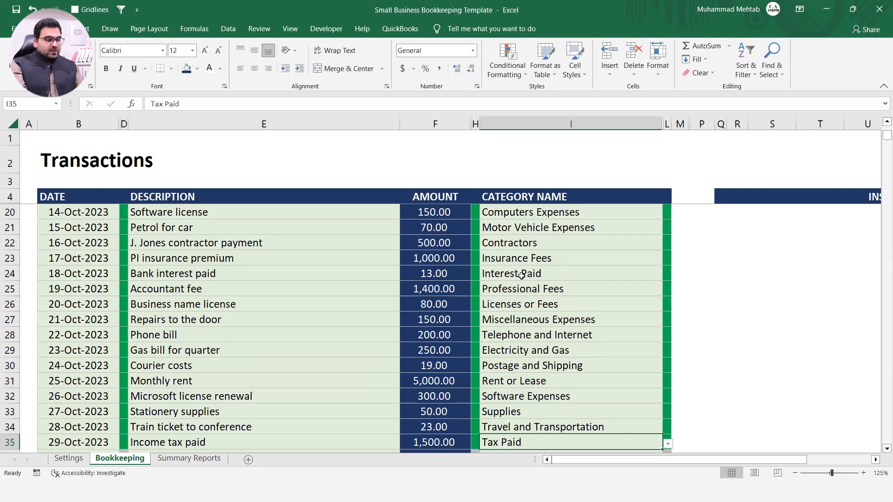
Step: Switch to the Summary Reports sheet and examine the Profit & Loss Report's title, business name and reporting period
key(ctrl+Page_Down)
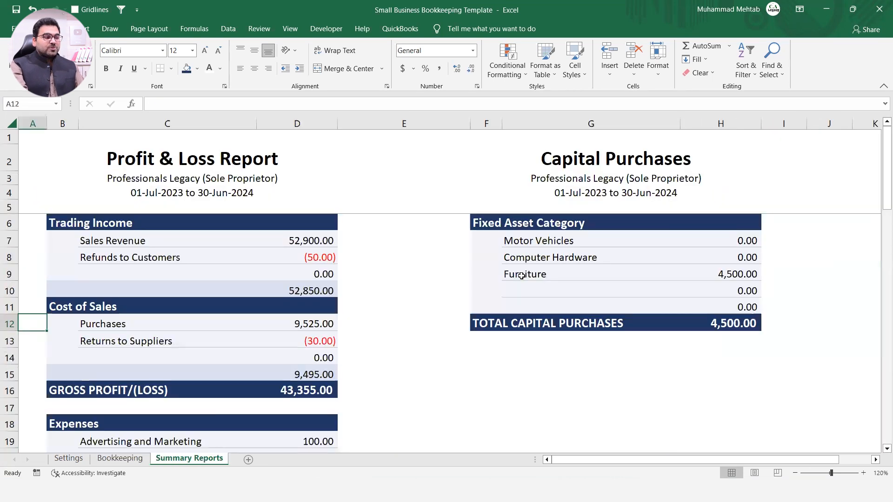
click(269, 158)
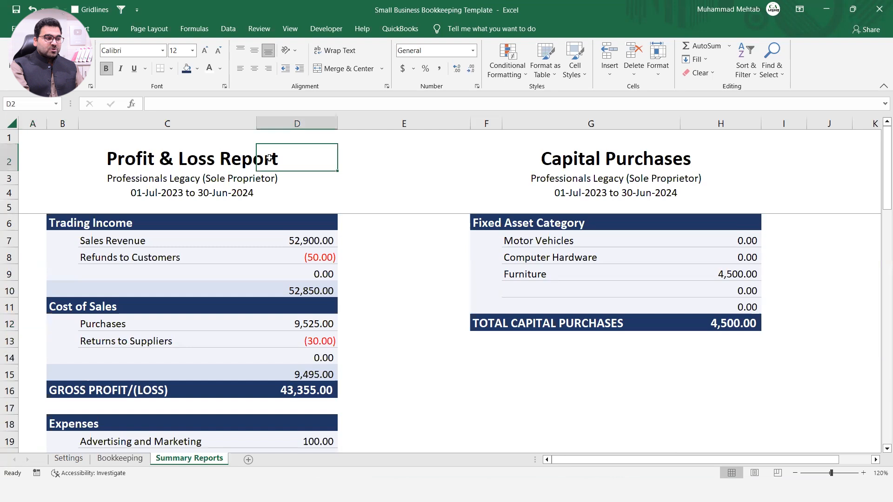
key(Left)
key(Down)
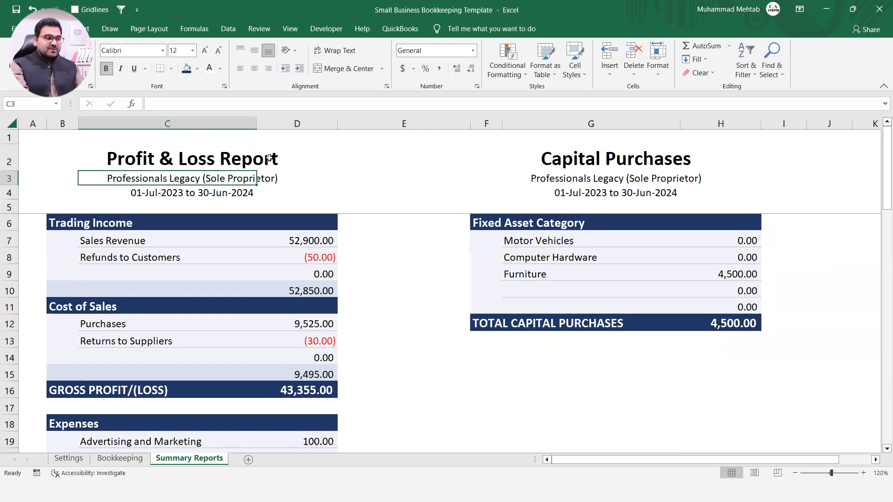
key(Down)
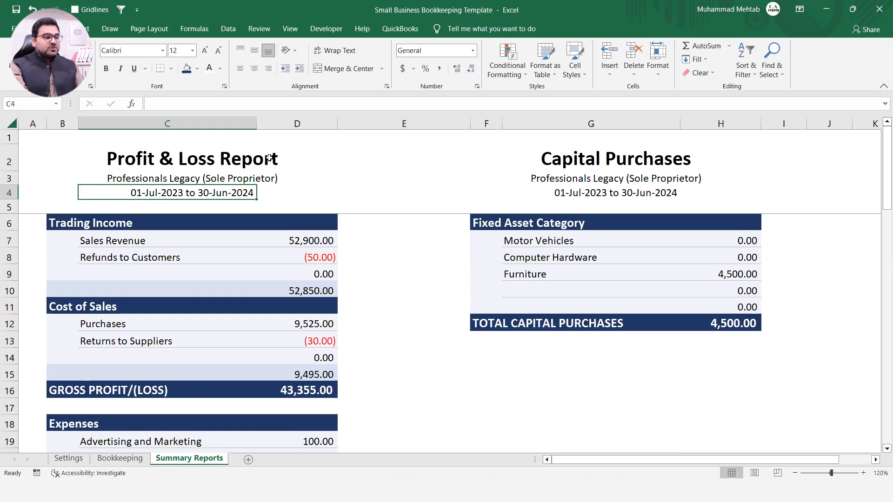
Step: Review the Profit & Loss Report line by line, from Trading Income down to Profit/(Loss) After Tax
key(Down)
key(Down)
key(Down)
key(Down)
key(Down)
key(Down)
key(Down)
key(Down)
key(Down)
key(Down)
key(Up)
key(Down)
key(Down)
key(Down)
key(Down)
key(Down)
key(Down)
key(Down)
key(Down)
key(Down)
key(Down)
key(Down)
key(Down)
key(Down)
key(Down)
key(Down)
key(Down)
key(Down)
key(Down)
key(Down)
key(Down)
key(Down)
key(Down)
key(Down)
key(Down)
key(Down)
key(Down)
key(Down)
key(Down)
key(Down)
key(Down)
key(Down)
key(Down)
key(Down)
key(Down)
key(Down)
key(Down)
key(Down)
key(Down)
key(Down)
key(Down)
key(Down)
key(Down)
key(Down)
key(Down)
key(Down)
key(Down)
key(Down)
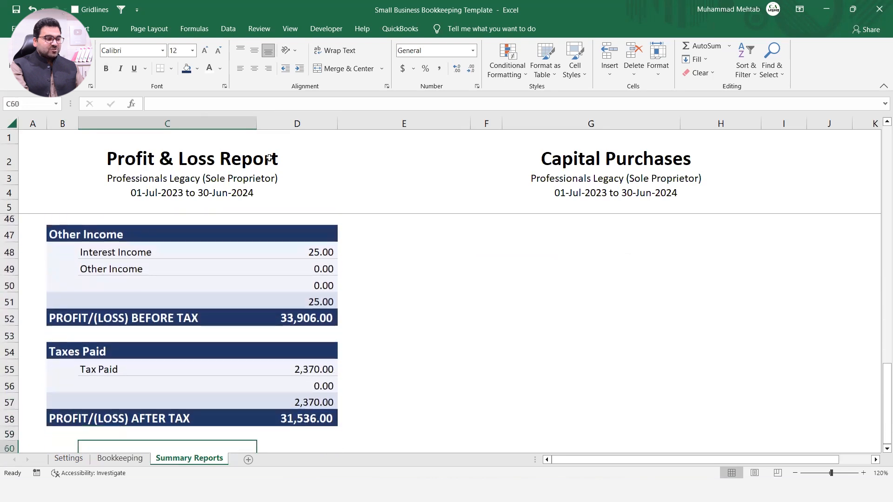
key(Down)
key(Down)
key(Up)
key(Up)
key(Up)
key(Up)
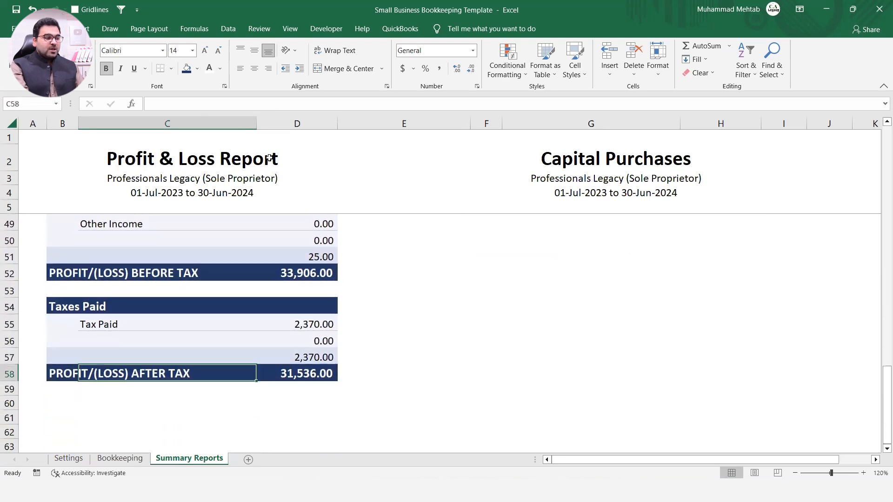
Step: Return to the start of the Summary Reports sheet and examine the Capital Purchases report's Fixed Asset Category section
key(Up)
key(Up)
key(Up)
key(Up)
key(Up)
key(Up)
key(Up)
key(Up)
key(Up)
key(Up)
key(Up)
key(Up)
key(Up)
key(Up)
key(Up)
key(Up)
key(Up)
key(Up)
key(Up)
key(Up)
key(Up)
key(Up)
key(Up)
key(Up)
key(Up)
key(Up)
key(Up)
key(Up)
key(Up)
key(Up)
key(Up)
key(Up)
key(Up)
key(Up)
key(Up)
key(Up)
key(Up)
key(Up)
key(Up)
key(Up)
key(Right)
key(Right)
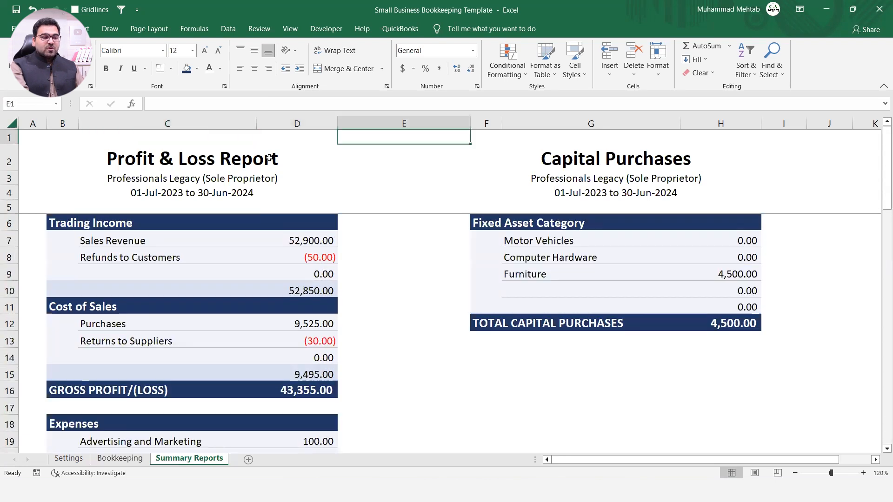
key(Right)
key(Down)
key(Down)
key(Down)
key(Down)
key(Down)
key(Right)
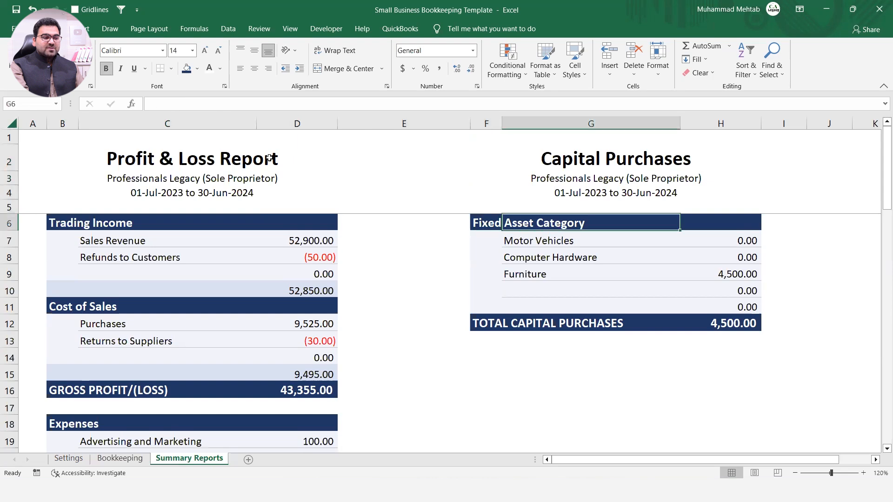
key(Left)
key(Right)
key(Right)
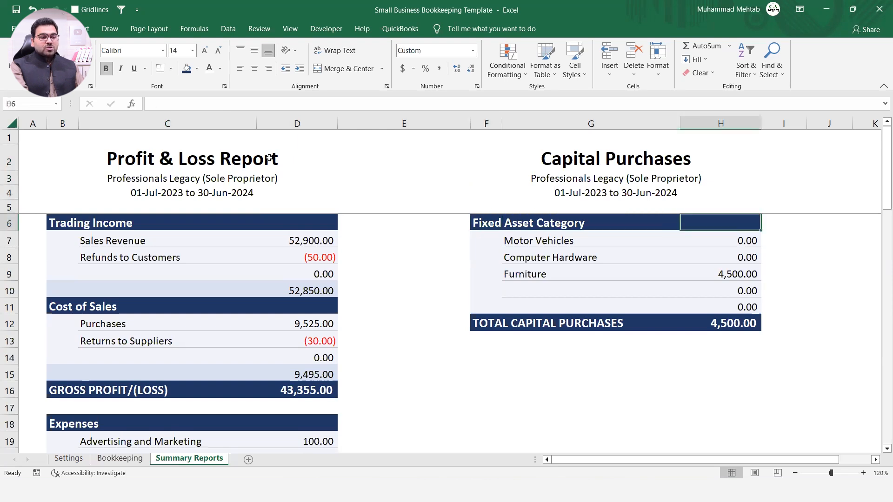
Step: Review the Capital Purchases report's fixed asset categories line by line, from Motor Vehicles down to Total Capital Purchases
key(Down)
key(Down)
key(Left)
key(Left)
key(Right)
key(Up)
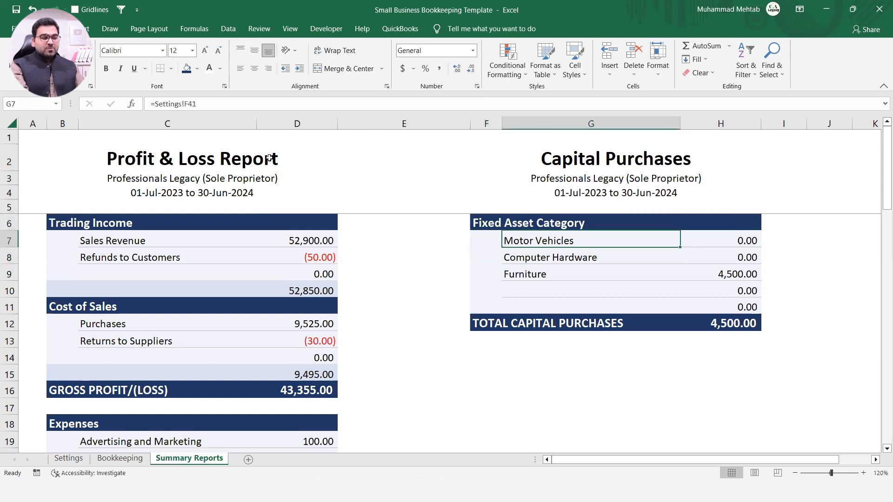
key(Down)
key(Down)
key(Down)
key(Down)
key(Down)
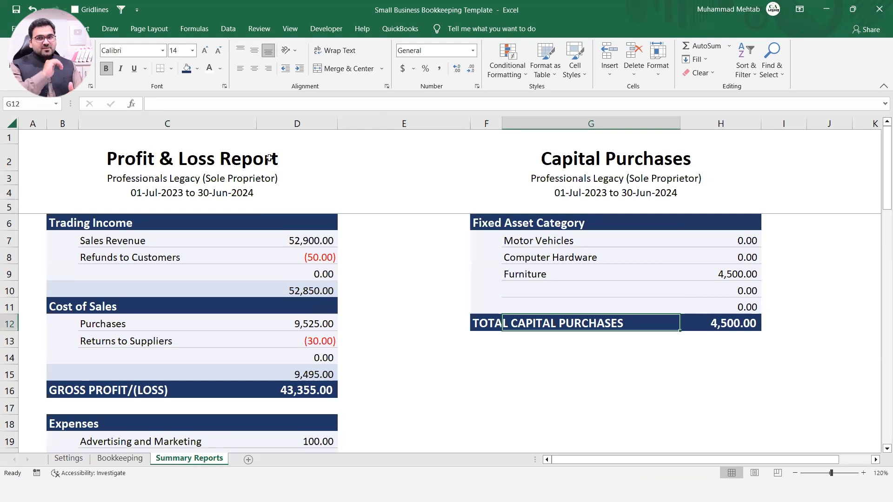
Step: Compare the business name on the Settings sheet with the heading of the Profit & Loss Report on Summary Reports
key(ctrl+Page_Up)
key(ctrl+Page_Up)
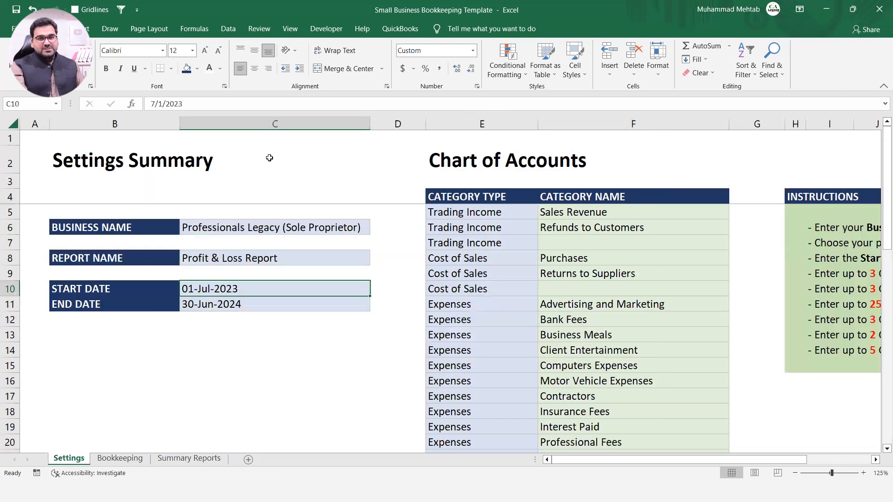
click(94, 228)
key(Right)
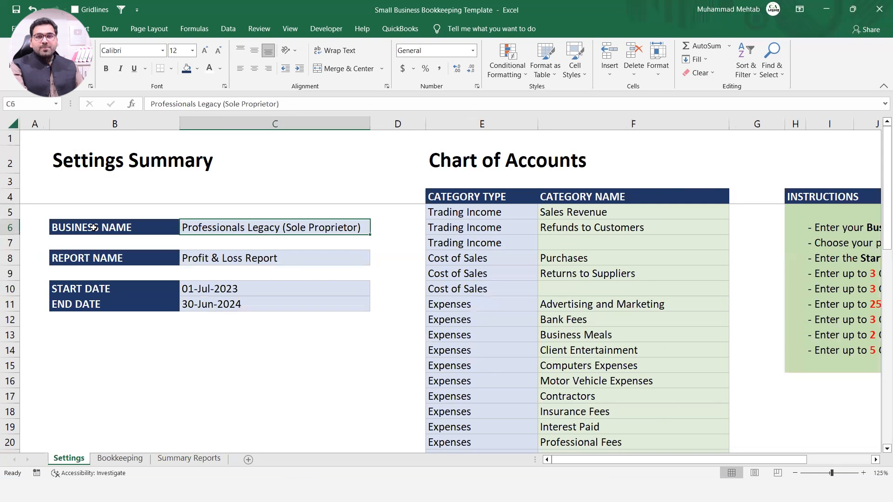
key(ctrl+Page_Down)
key(ctrl+Page_Down)
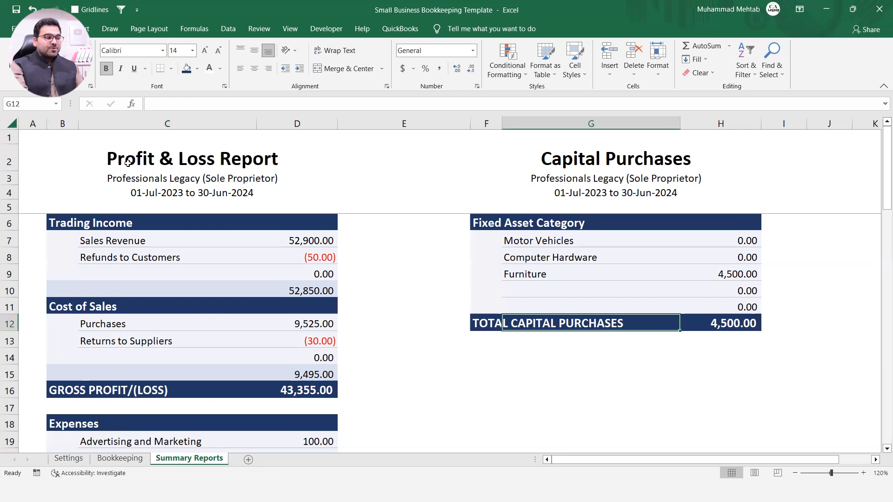
click(135, 180)
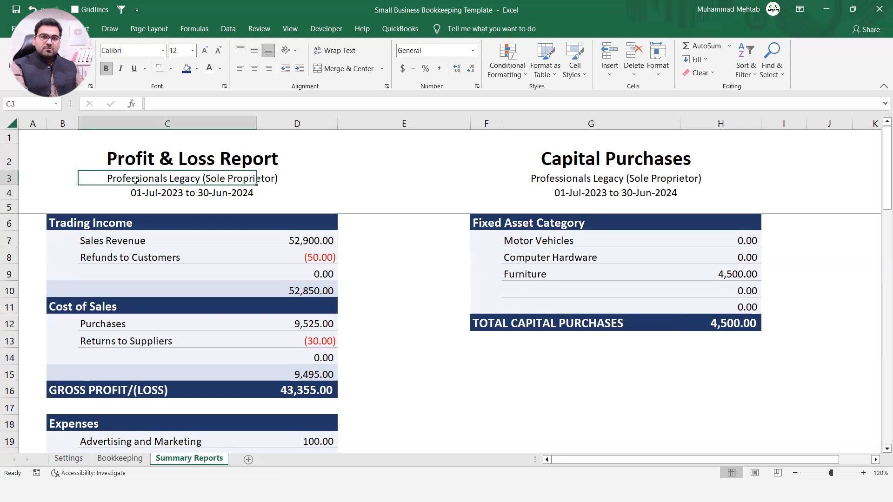
Step: Set the report name on the Settings sheet to Income Statement and check the report title on Summary Reports
key(ctrl+Page_Up)
key(ctrl+Page_Up)
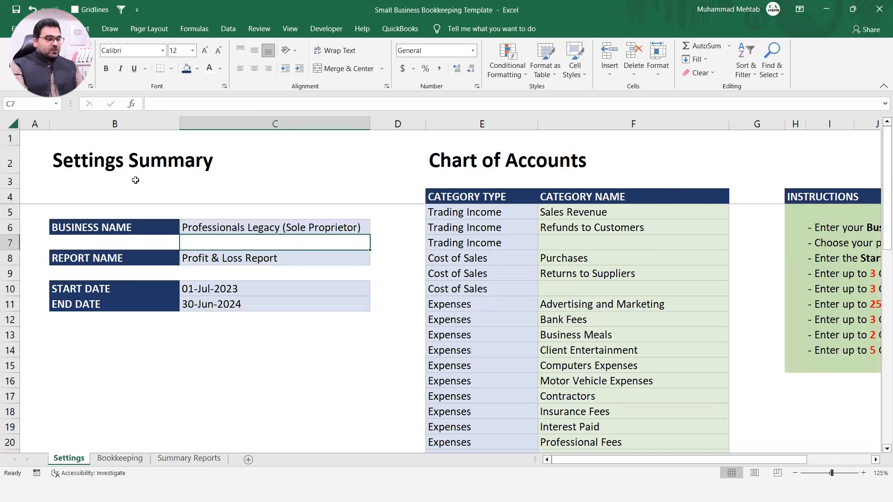
key(Down)
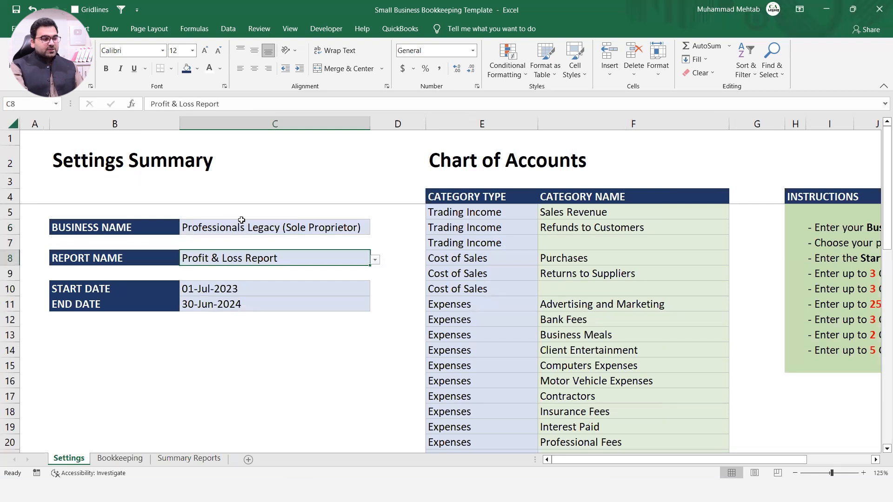
click(375, 260)
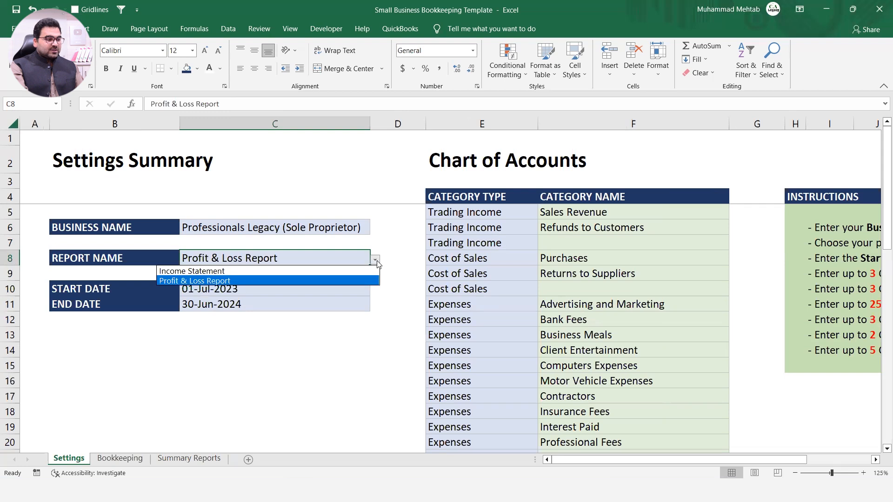
click(342, 272)
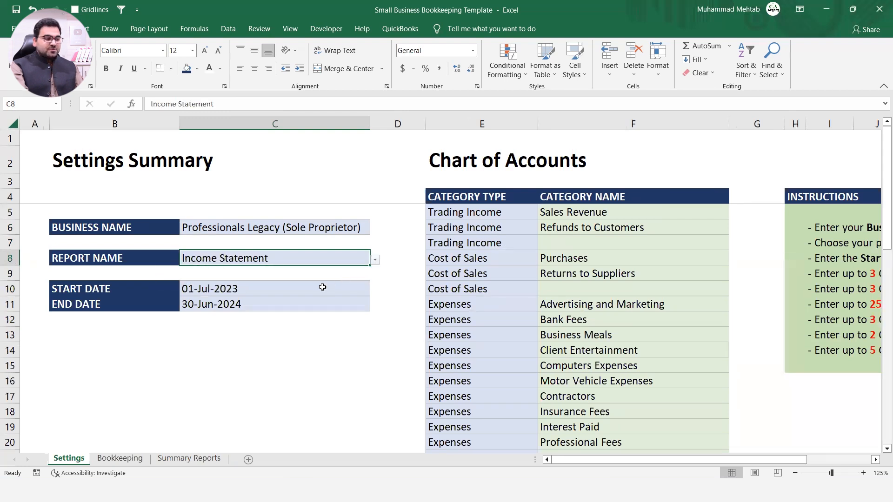
key(ctrl+Page_Down)
key(ctrl+Page_Down)
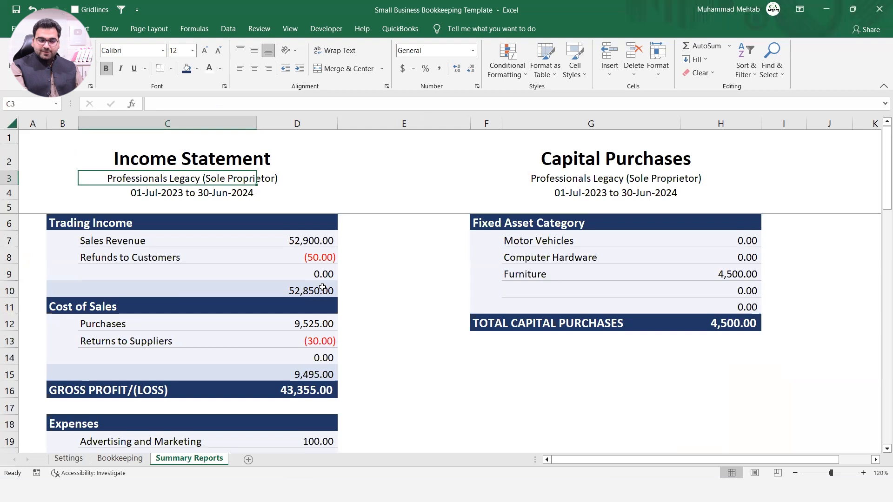
Step: Return to the Settings sheet and examine the reporting period's start date and end date
key(ctrl+Page_Up)
key(ctrl+Page_Up)
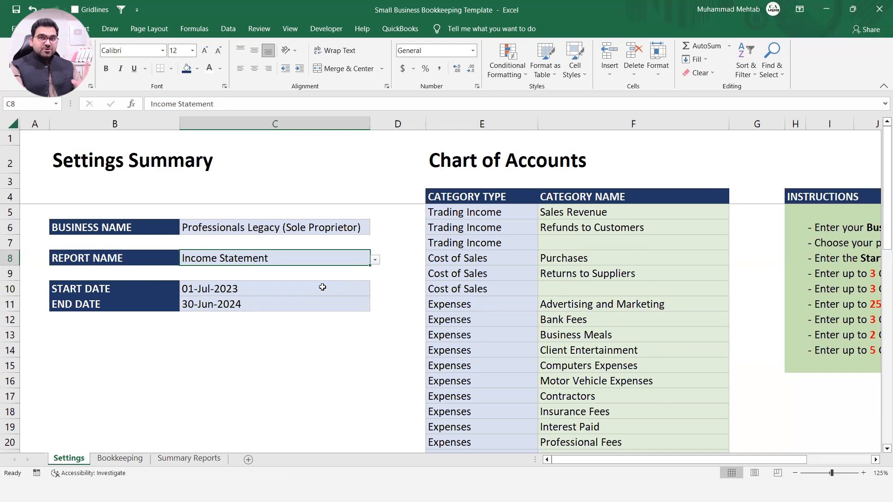
key(Down)
key(Down)
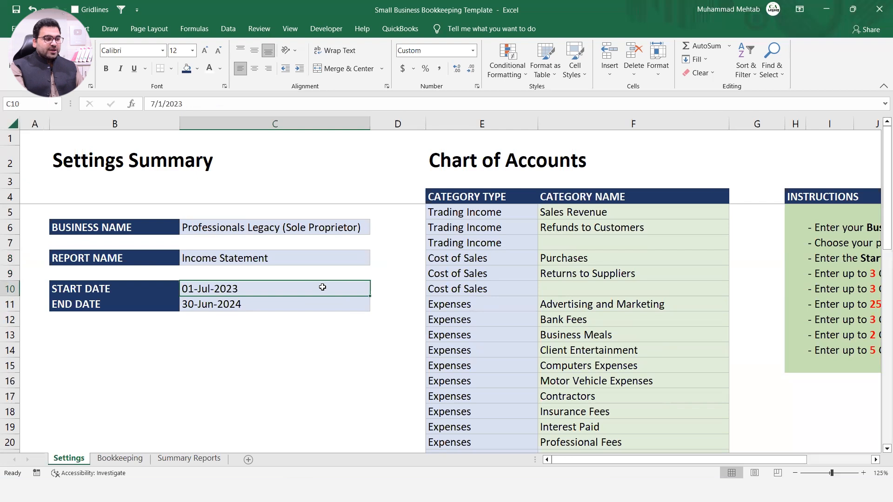
key(Down)
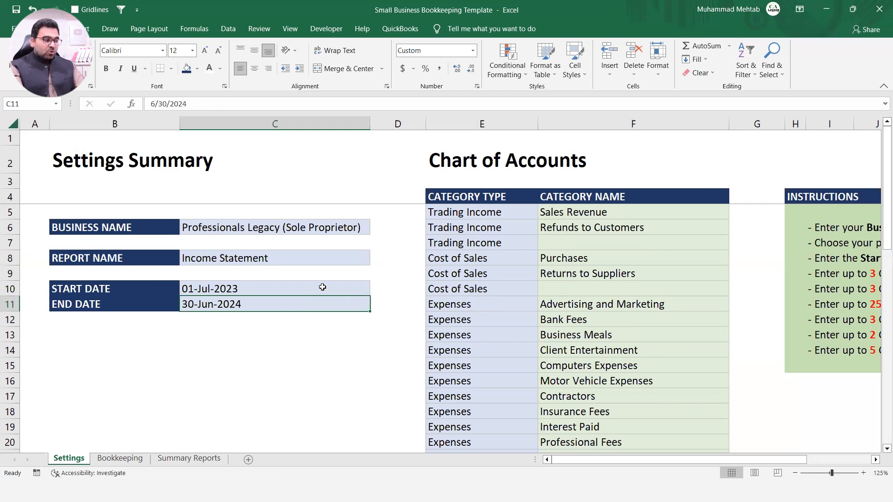
Step: Examine the three Trading Income rows of the Chart of Accounts, including the blank category name in F7
key(Right)
key(Right)
key(Right)
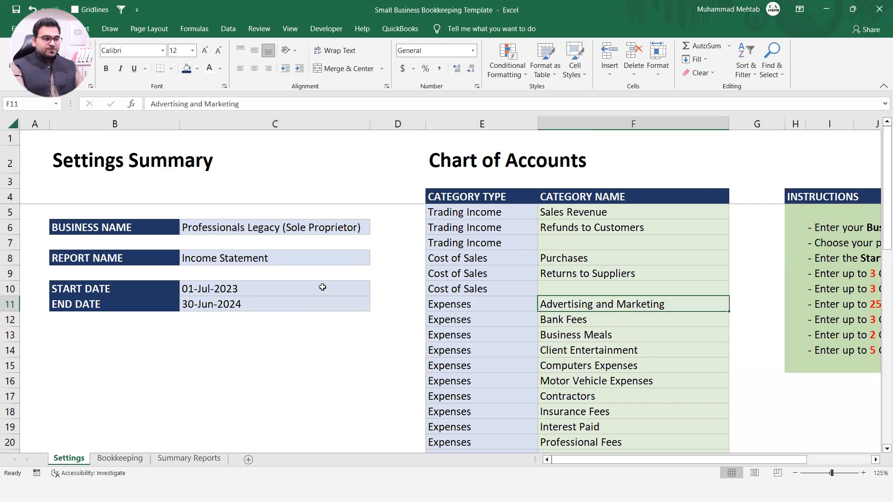
key(Left)
key(Up)
key(Up)
key(Up)
key(Up)
key(Up)
key(Up)
key(Up)
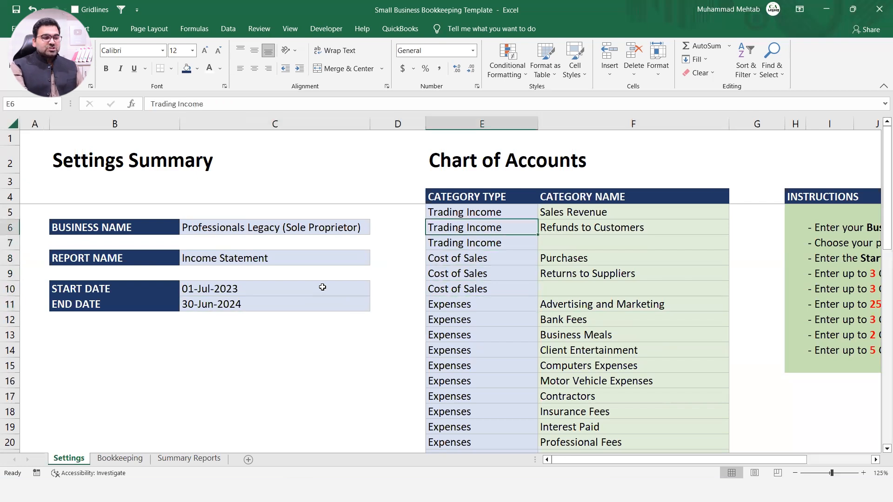
key(Down)
key(Down)
key(Up)
key(shift+Down)
key(shift+Down)
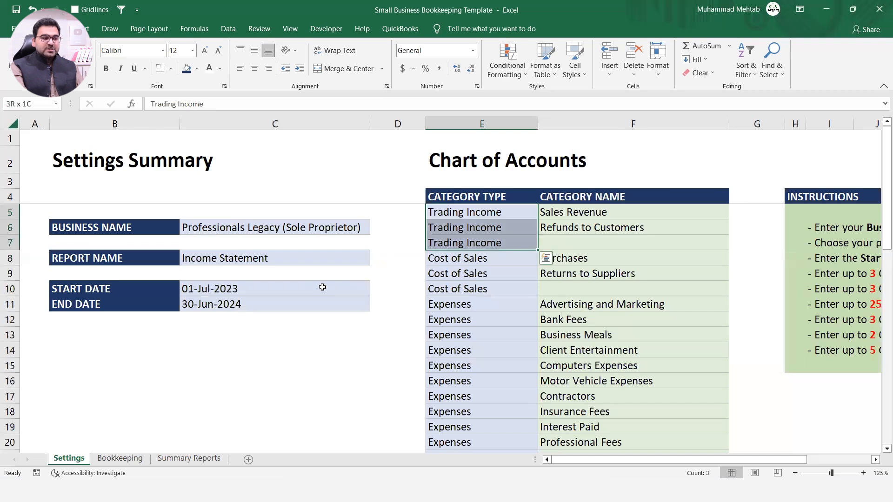
key(Right)
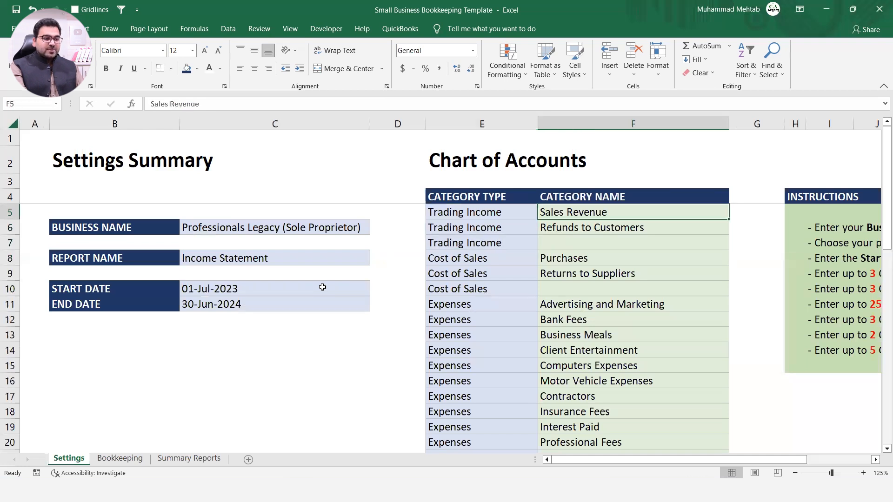
key(Down)
key(Down)
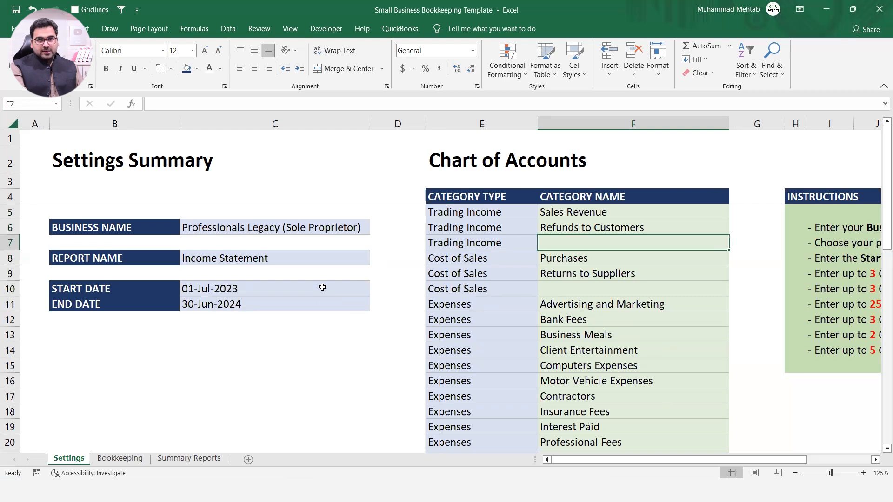
key(Right)
key(Left)
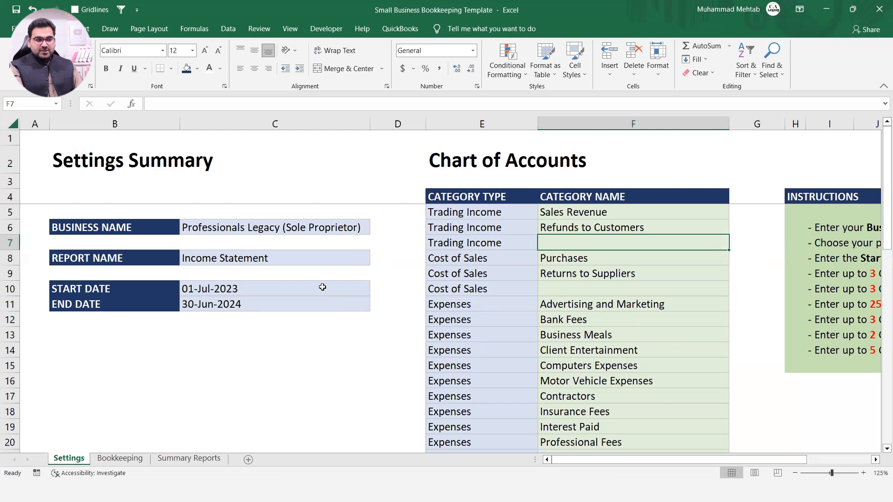
Step: Examine the Cost of Sales category names in the Chart of Accounts, rows 8 to 10
key(Down)
key(shift+Down)
key(shift+Down)
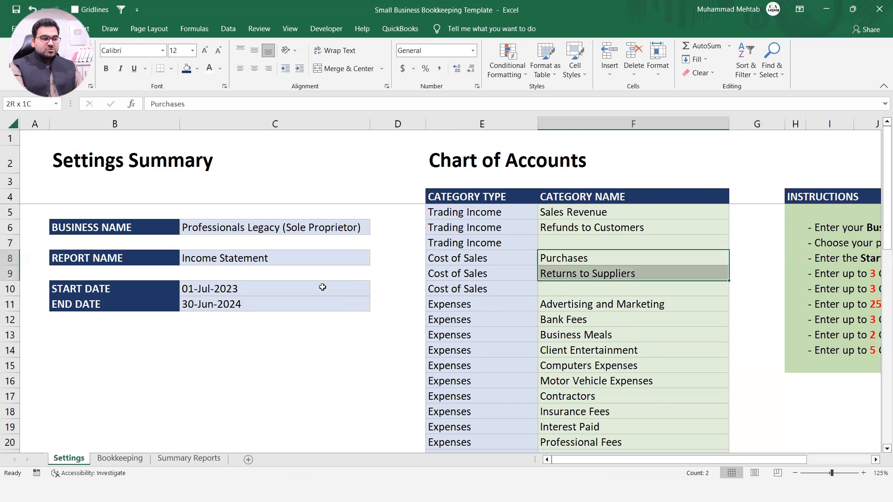
key(Up)
key(Down)
key(Down)
key(Down)
key(Down)
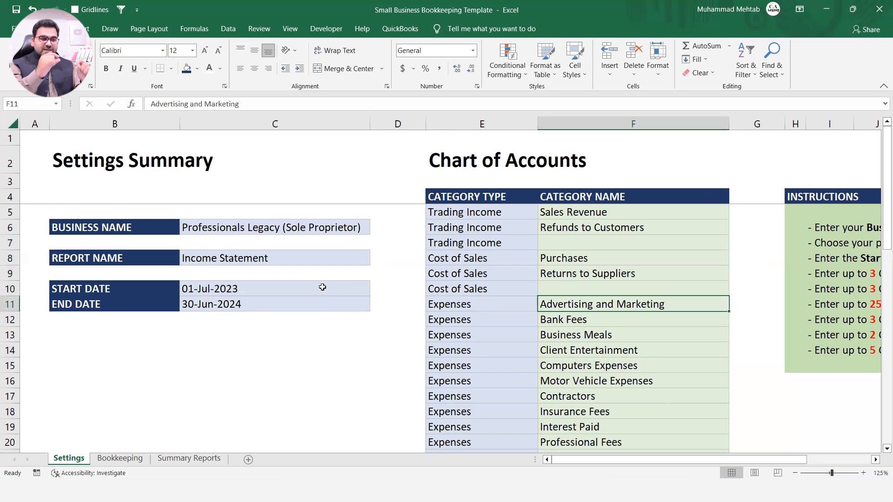
key(Up)
key(Up)
Step: Review the Expenses category names in the Chart of Accounts from Advertising and Marketing to Insurance Fees
key(Down)
key(Down)
key(Left)
key(Right)
key(Down)
key(Down)
key(Down)
key(Down)
key(Down)
key(Down)
key(Down)
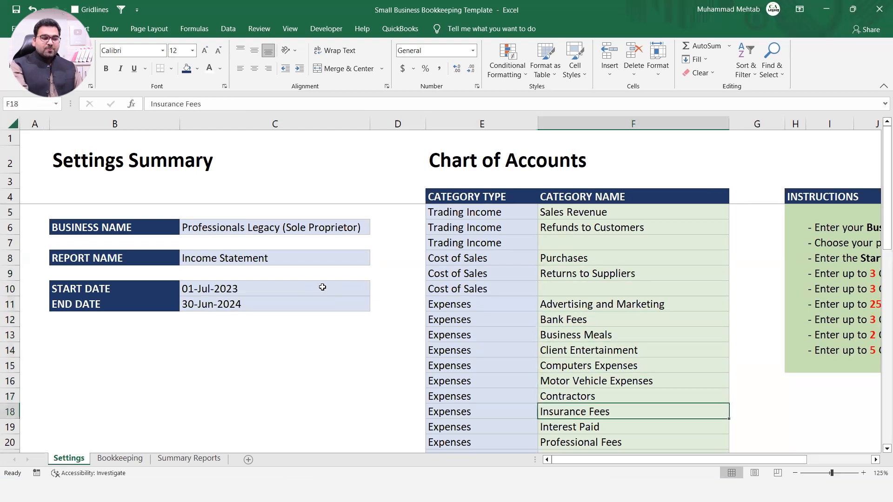
Step: Clear the custom expense category name in cell F30, below Travel and Transportation
key(Down)
key(Down)
key(Down)
key(Down)
key(Down)
key(Down)
key(Down)
key(Down)
key(Down)
key(Down)
key(Down)
key(Down)
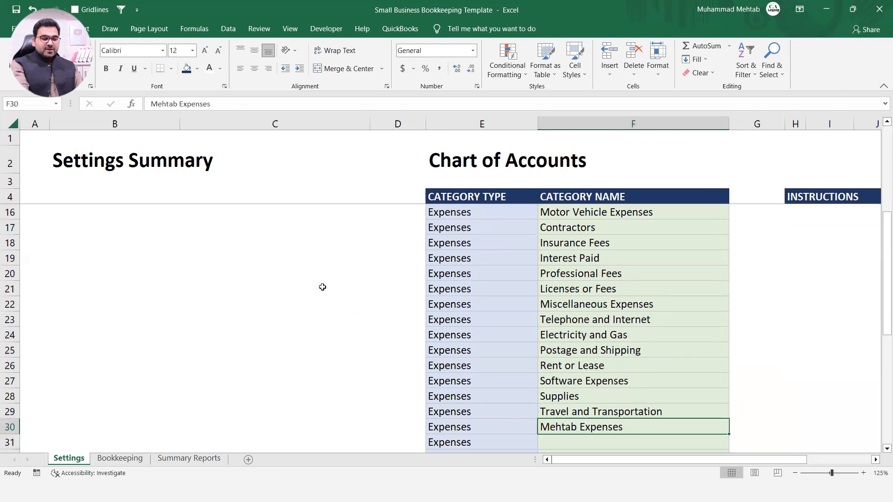
key(Delete)
Step: Examine the spare Expenses rows of the Chart of Accounts, rows 30 to 35, available for extra categories
key(Down)
key(Down)
key(Down)
key(Up)
key(Up)
key(Up)
key(Down)
key(Down)
key(Down)
key(Down)
key(Down)
key(Down)
key(Down)
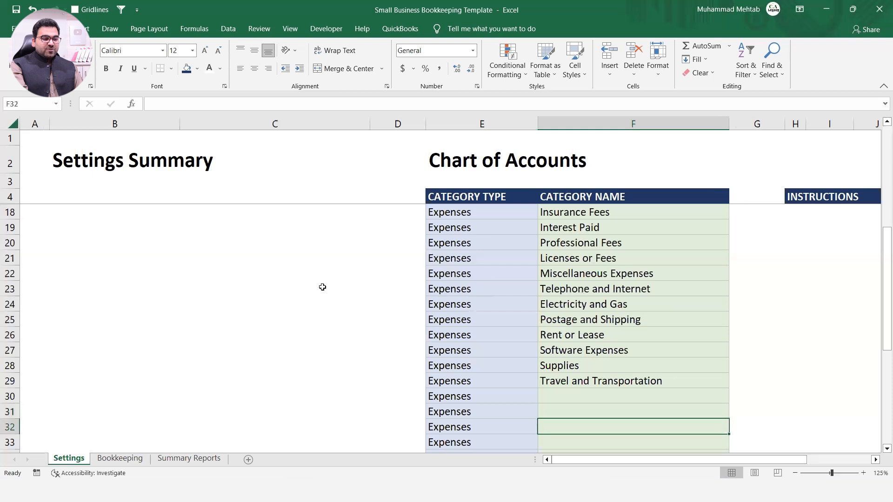
key(Up)
key(Up)
key(Up)
key(Up)
key(Up)
key(Up)
key(Up)
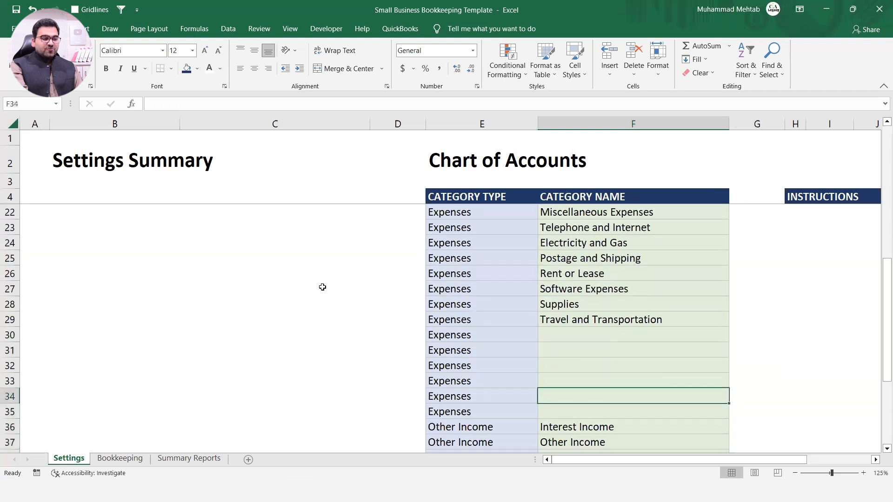
key(Left)
key(shift+Down)
key(shift+Down)
key(shift+Down)
key(shift+Down)
key(shift+Down)
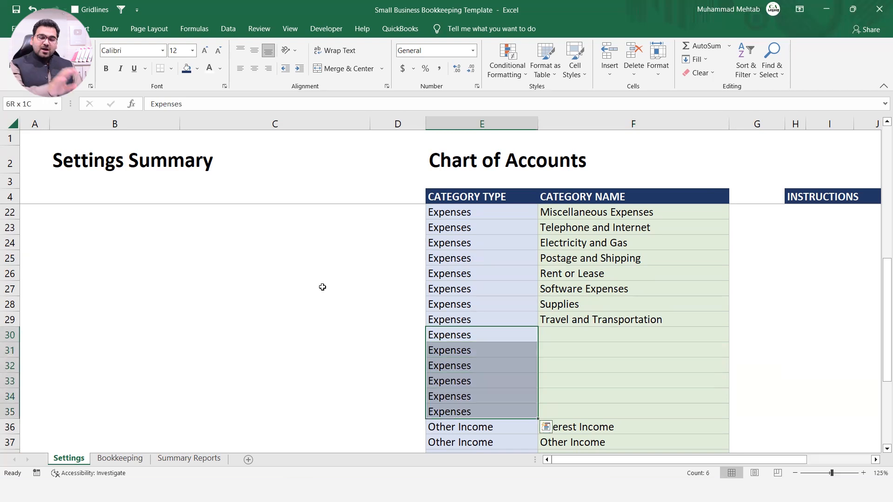
key(Right)
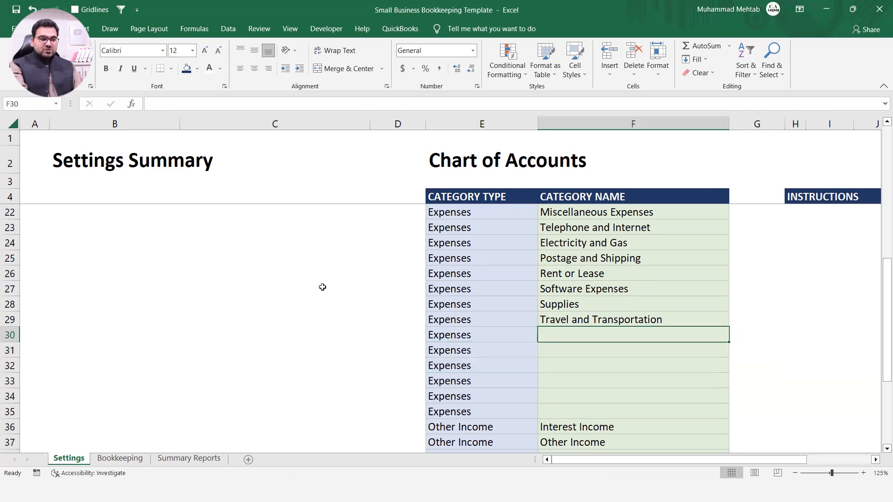
Step: Review the Other Income and Taxes Paid category names in the Chart of Accounts, down to row 40
key(Up)
key(Down)
key(Down)
key(Down)
key(Down)
key(Down)
key(Down)
key(Down)
key(Down)
key(Down)
key(Down)
key(Down)
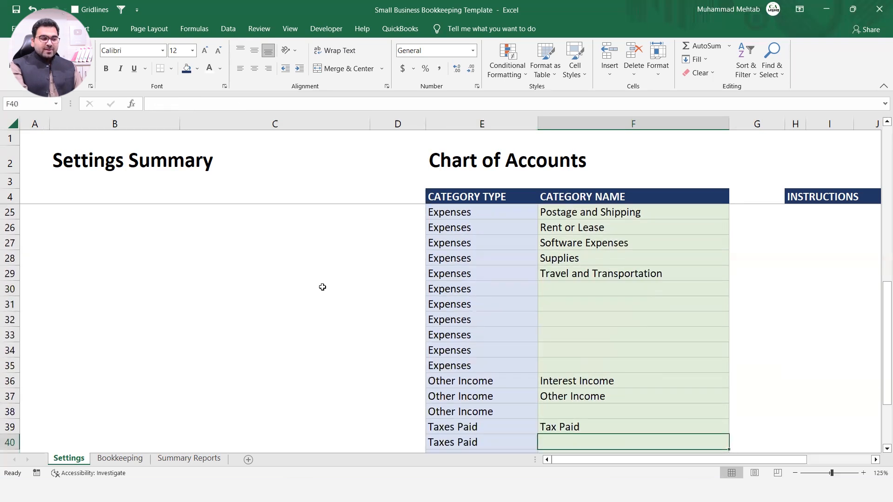
Step: Examine the Capital Purchases categories in rows 41 to 45, including the blank category names in F44 and F45
key(Down)
key(Down)
key(Down)
key(Down)
key(Down)
key(Down)
key(Up)
key(Up)
key(Up)
key(Up)
key(Up)
key(ctrl+shift+Down)
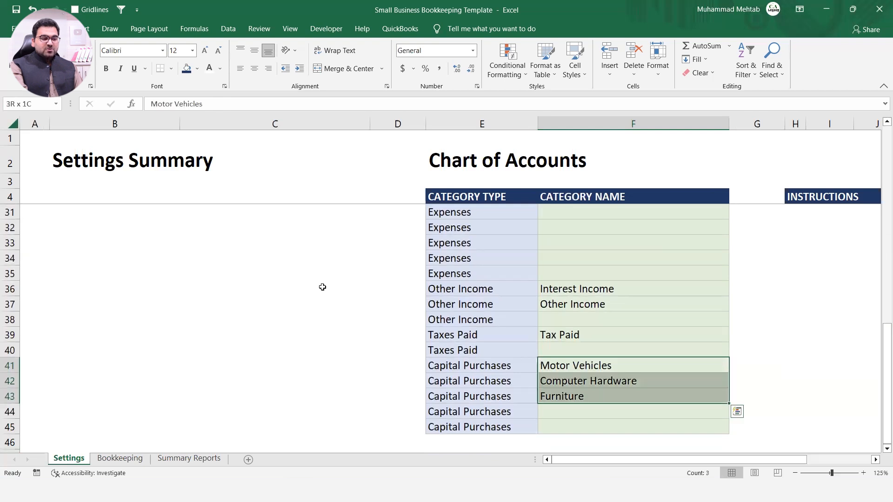
key(Down)
key(Down)
key(Down)
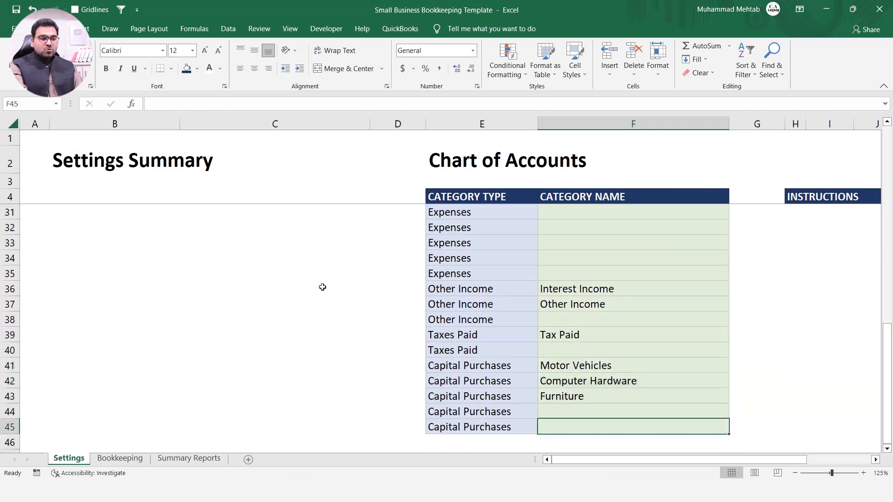
key(shift+Down)
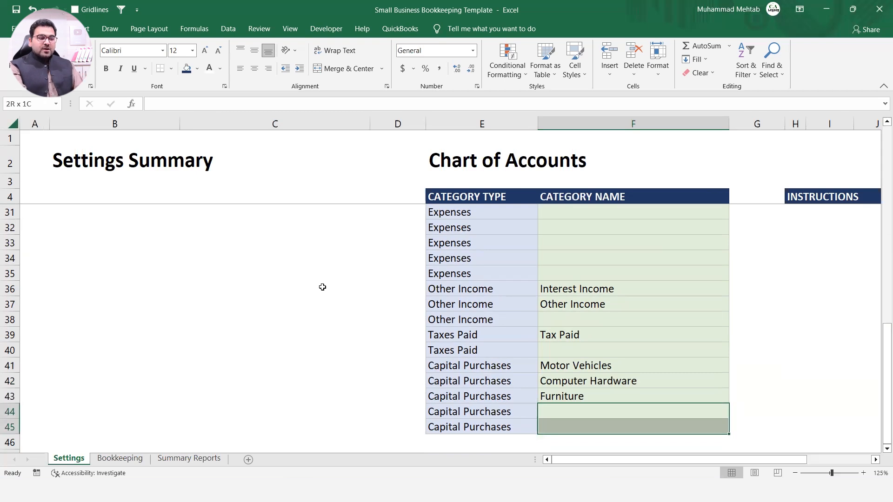
Step: Review the Chart of Accounts category names from the Capital Purchases rows back up to the header row
key(Up)
key(Up)
key(Up)
key(Up)
key(Up)
key(Up)
key(Up)
key(Up)
key(Up)
key(Up)
key(Up)
key(Up)
key(Up)
key(Up)
key(Up)
key(Up)
key(Up)
key(Up)
key(Up)
key(Up)
key(Up)
key(Up)
key(Up)
key(Up)
key(Up)
key(Up)
key(Up)
key(Up)
key(Up)
key(Up)
key(Up)
key(Up)
key(Up)
key(Up)
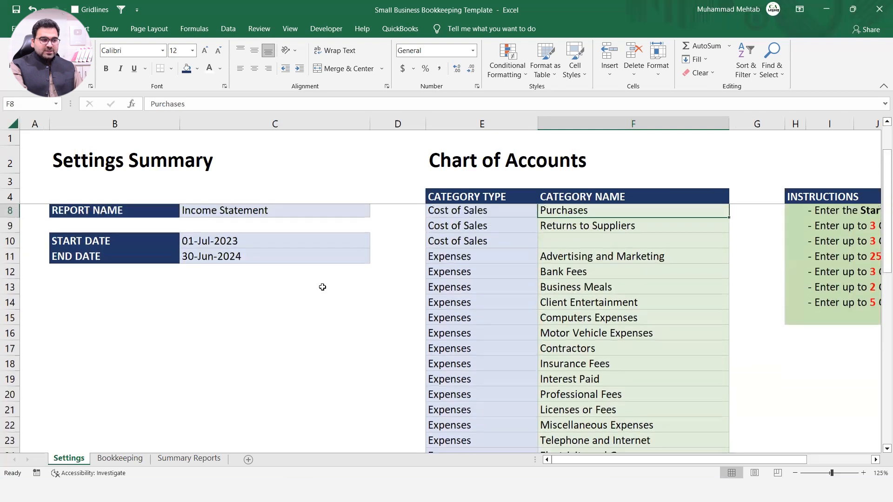
key(Up)
key(Up)
key(Up)
key(Up)
key(Up)
key(Up)
key(Up)
key(Down)
key(Down)
key(Down)
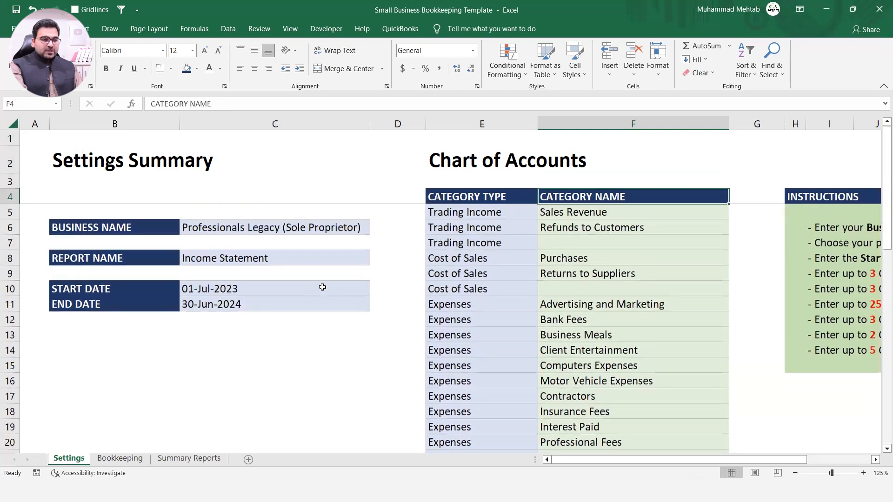
Step: Read the Instructions block beside the Chart of Accounts, then return to the Settings Summary
key(Down)
key(Right)
key(Right)
key(Right)
key(Right)
key(Right)
key(Right)
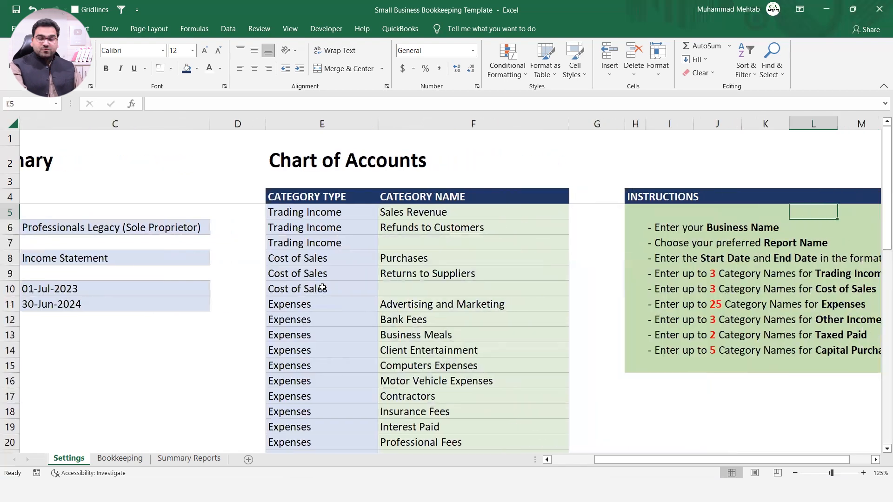
key(Right)
key(Left)
key(Down)
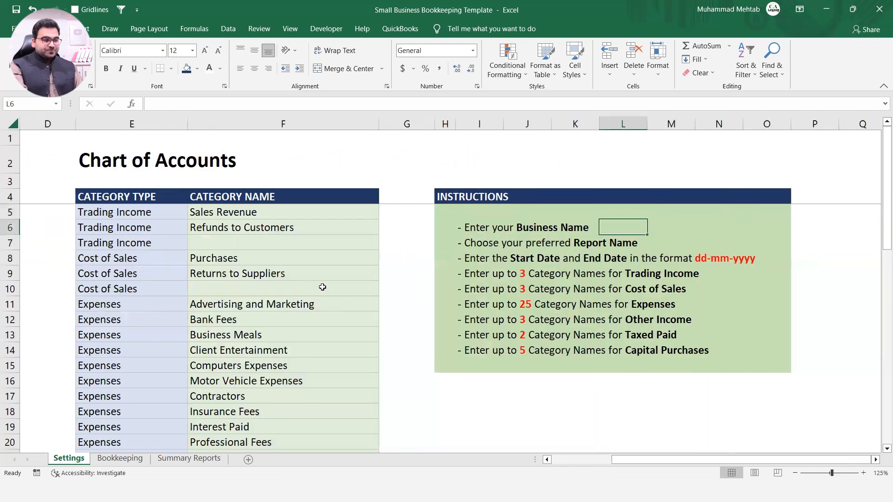
key(Left)
key(Left)
key(Left)
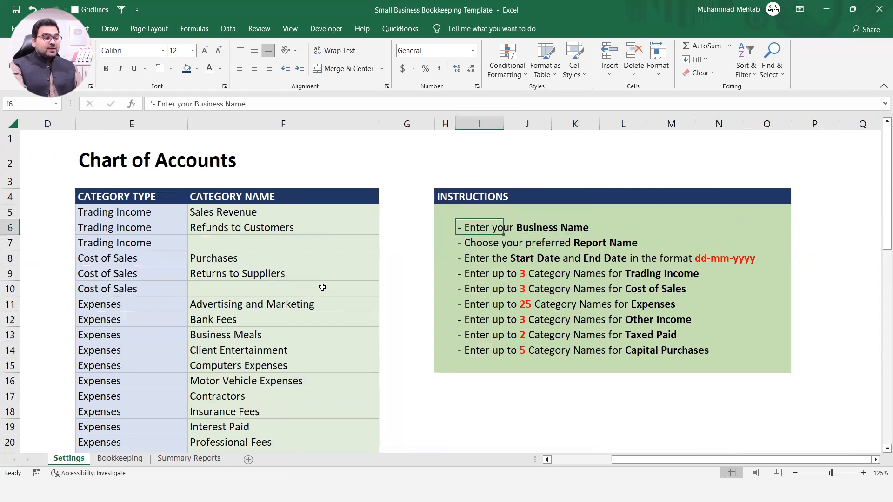
key(Up)
key(Down)
key(Down)
key(Up)
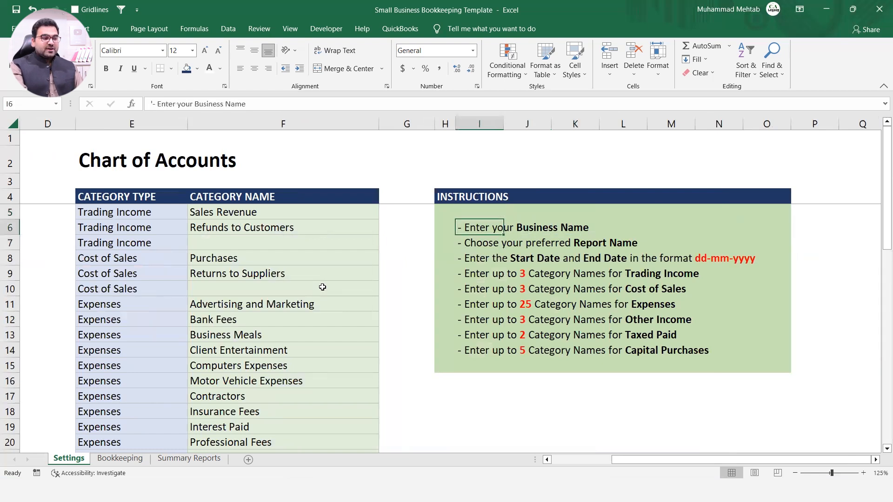
key(Down)
key(Down)
key(Down)
key(Left)
key(Left)
key(Left)
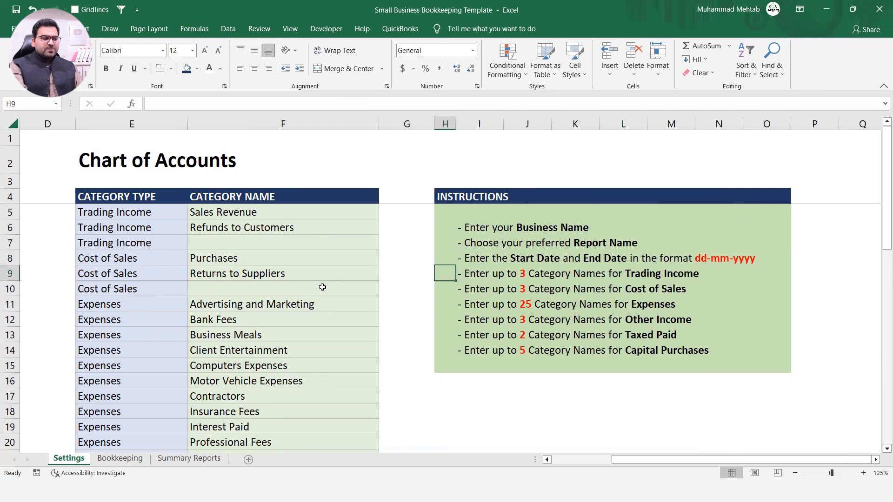
key(Left)
key(Left)
key(Left)
key(Left)
key(Left)
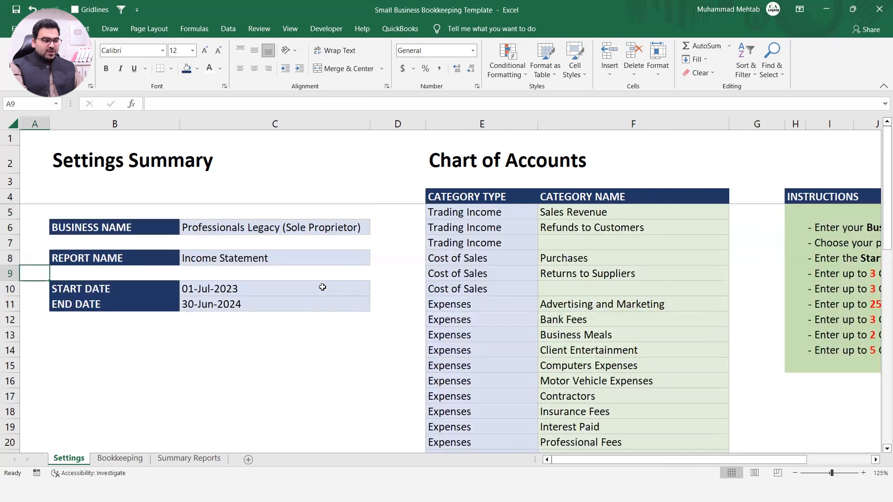
Step: Examine the Bookkeeping sheet's Date column from the last recorded transaction down to the table's end
key(ctrl+Page_Down)
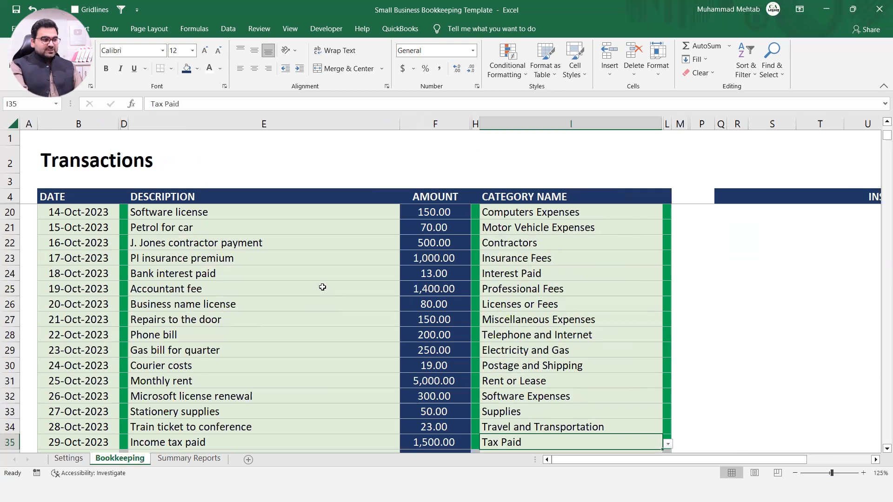
key(Left)
key(Left)
key(Left)
key(Left)
key(Left)
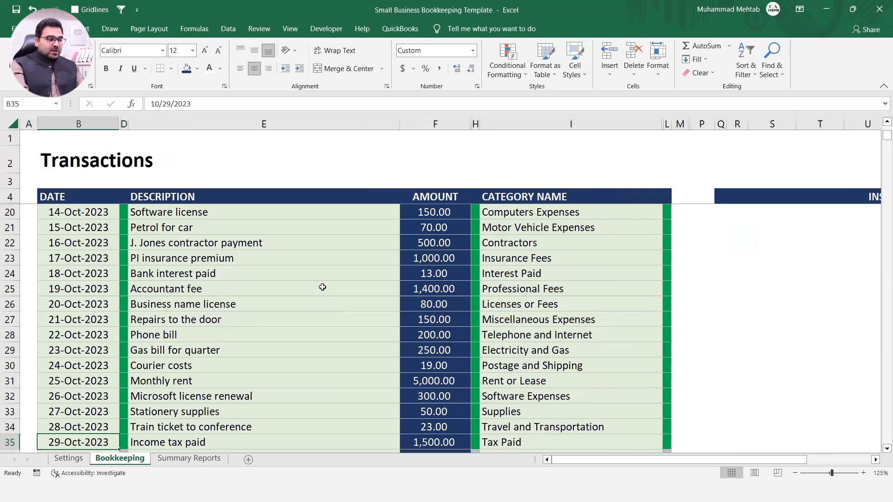
key(ctrl+Down)
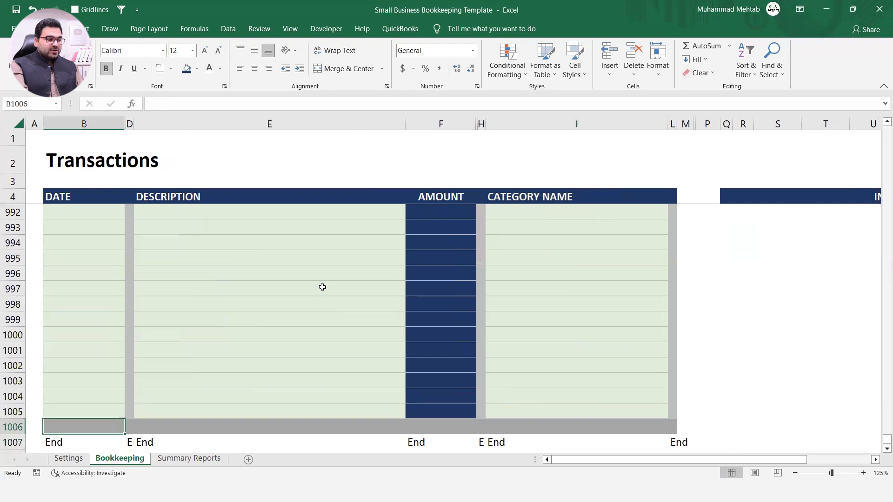
Step: Return to the last recorded transactions and locate the first empty Date cell, B36
key(ctrl+Up)
key(Up)
key(Up)
key(Up)
key(Down)
key(Down)
key(Down)
key(Down)
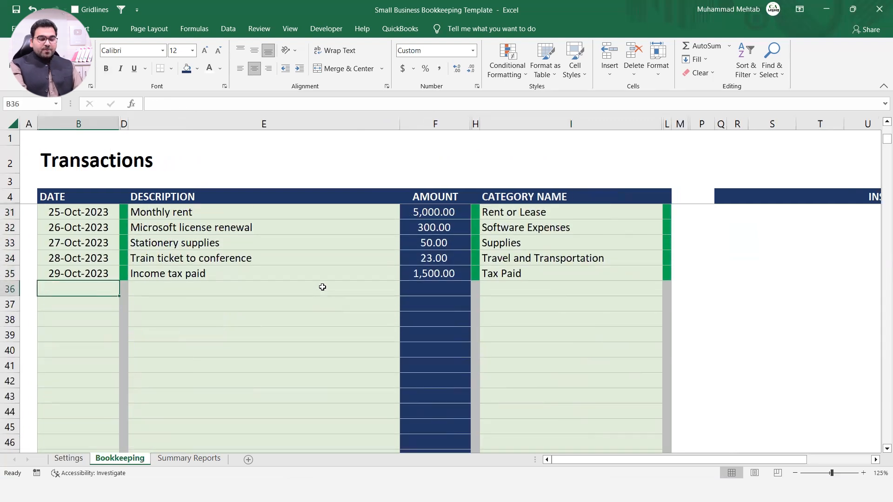
Step: Check the reporting period's start and end dates in C10:C11 of the Settings sheet
key(ctrl+Page_Up)
click(254, 302)
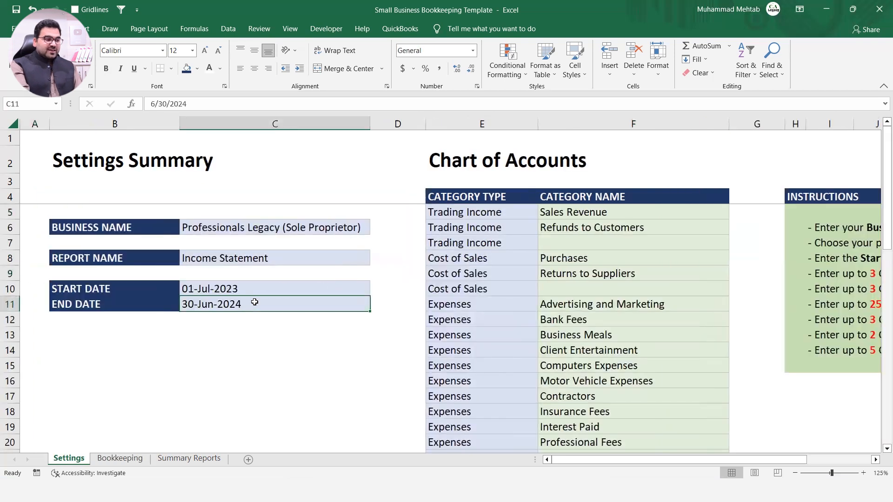
key(Up)
key(shift+Down)
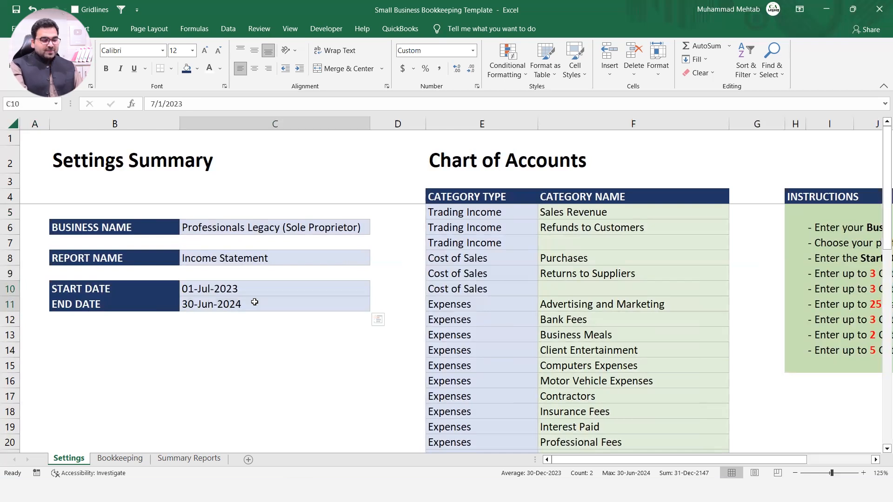
Step: Enter the date 30 oct 2023 for a new transaction in B36 of the Bookkeeping sheet
key(ctrl+Page_Down)
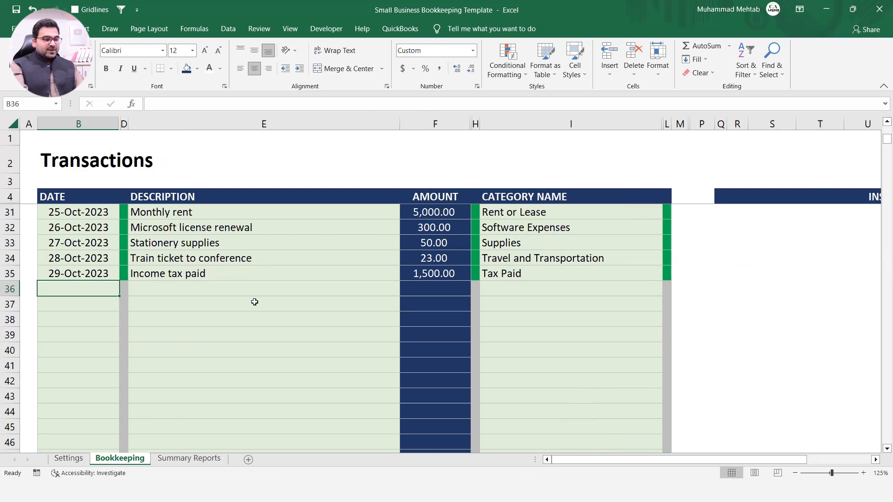
text(30 )
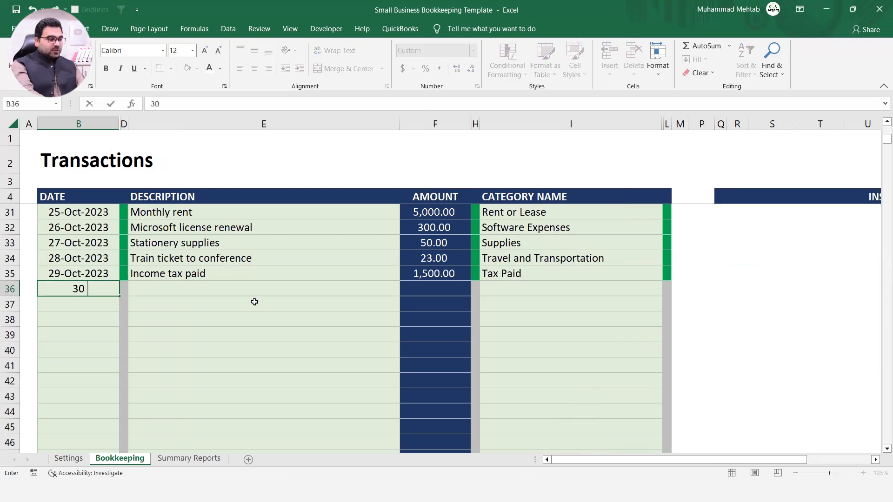
text(oct 2023)
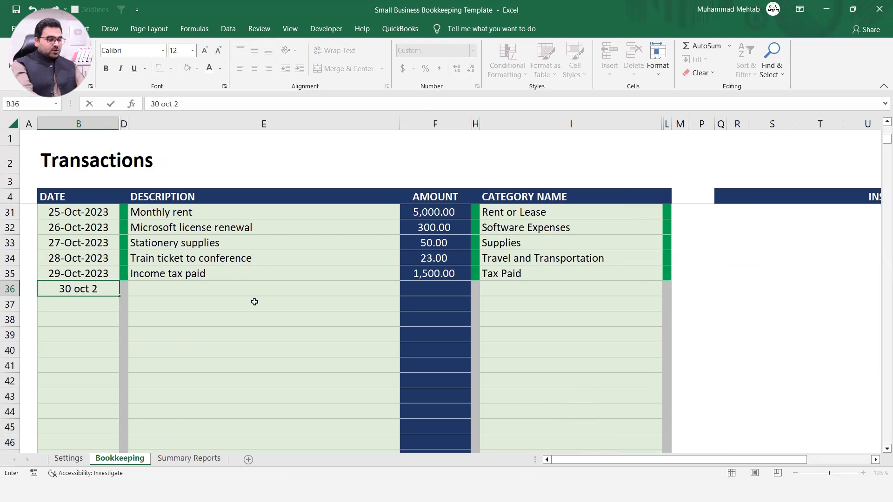
key(Return)
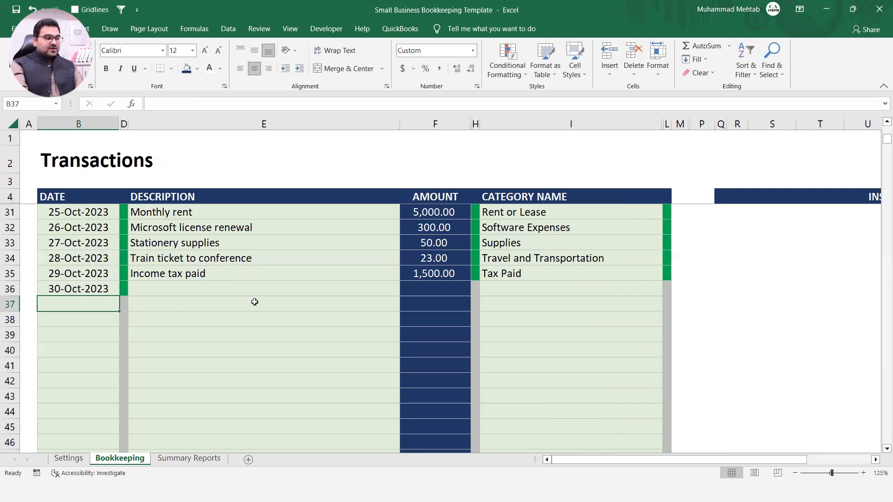
Step: Enter the description "Meal Expense oct-23" for the new transaction in row 36
key(Up)
key(Right)
key(Right)
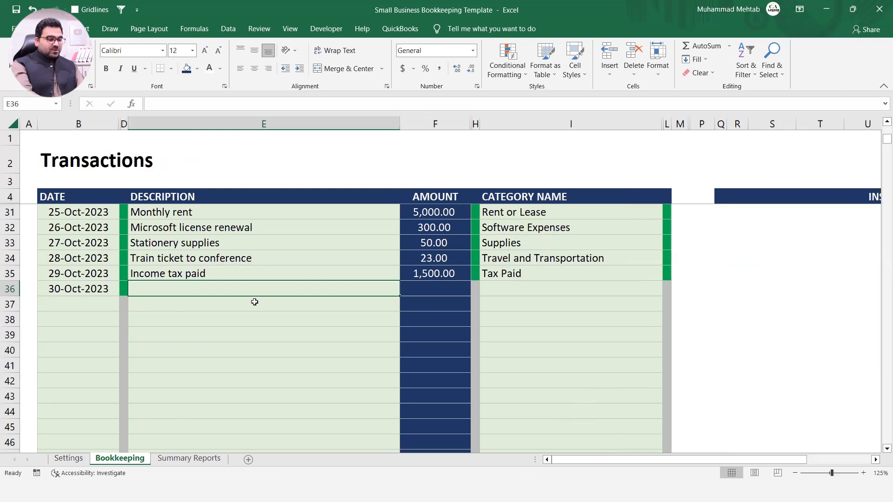
text(C)
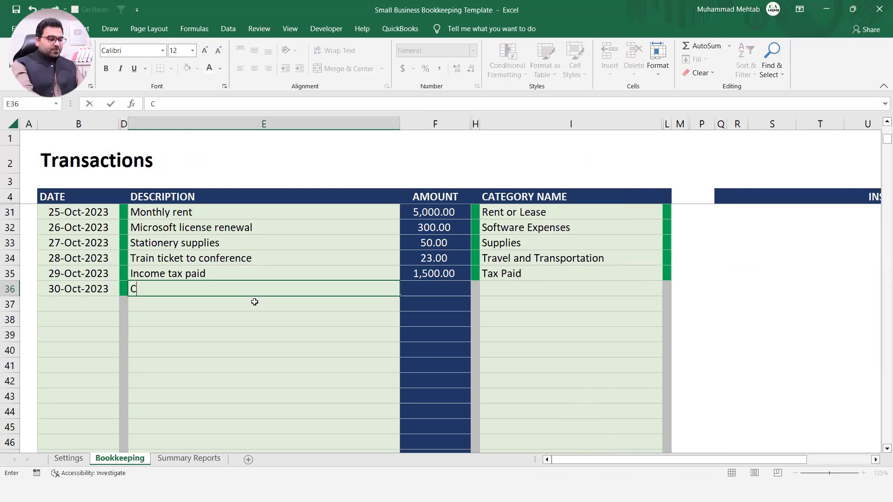
key(BackSpace)
text(M)
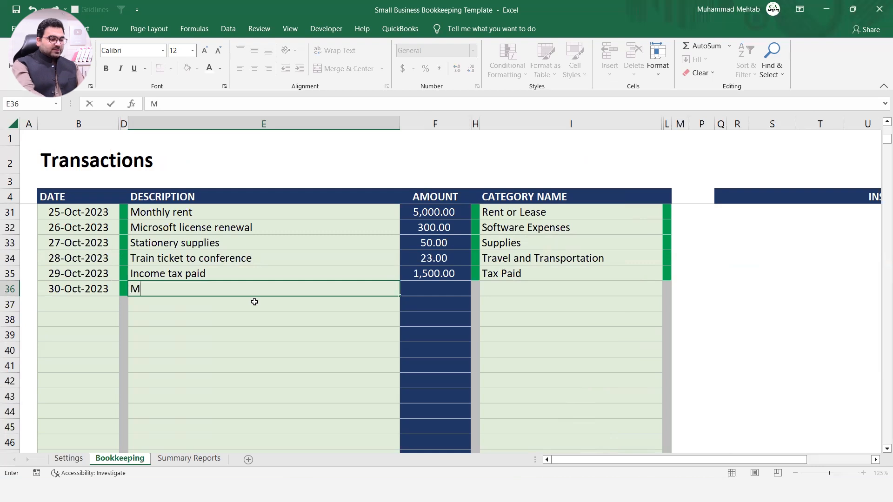
text(eal E)
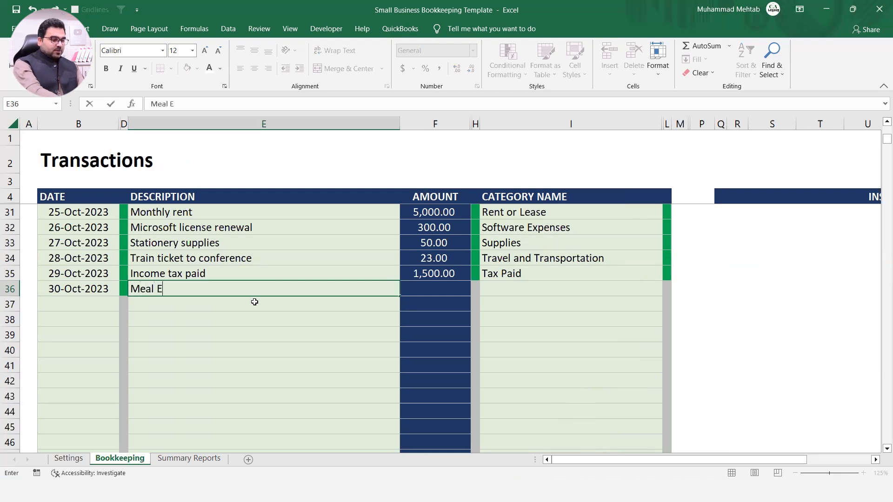
text(xpense)
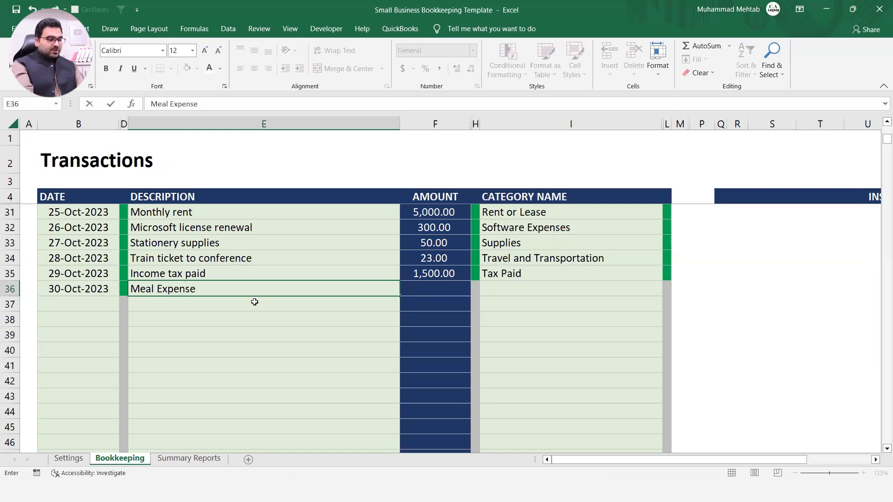
text( OCt)
key(BackSpace)
key(BackSpace)
key(BackSpace)
text(oct-23)
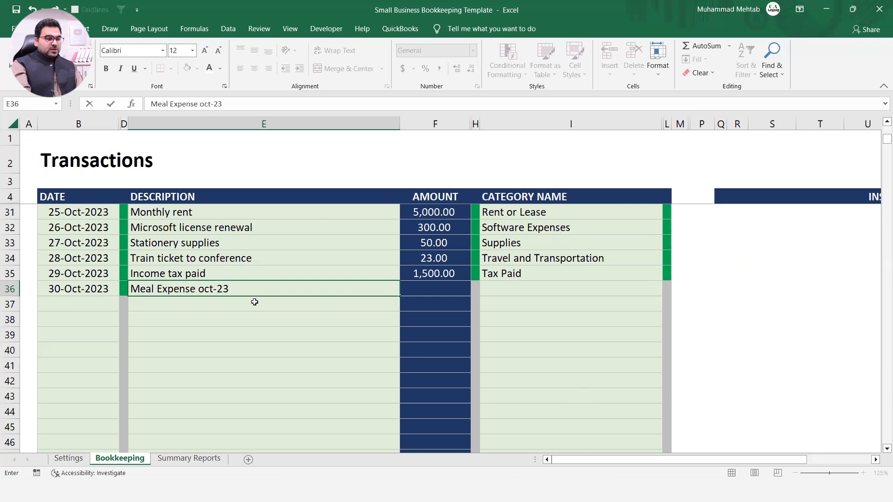
key(Return)
Step: Enter an amount of 1200 for the meal expense in F36
key(Up)
key(Right)
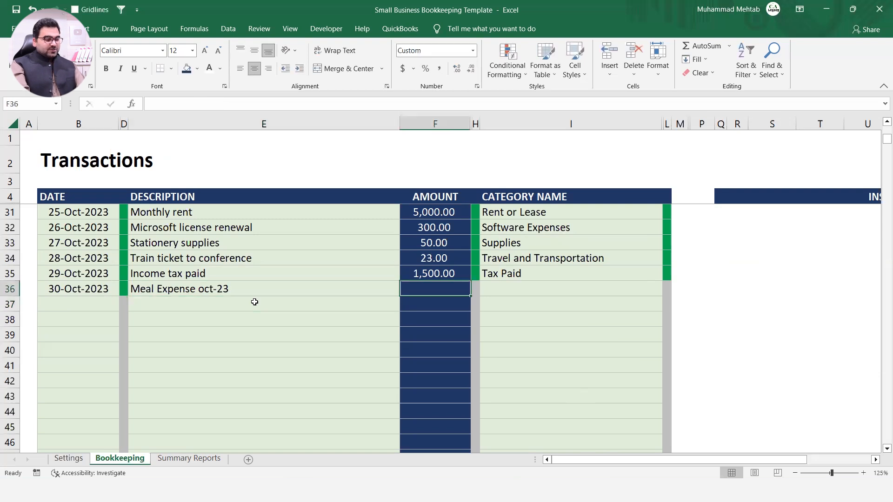
text(1200)
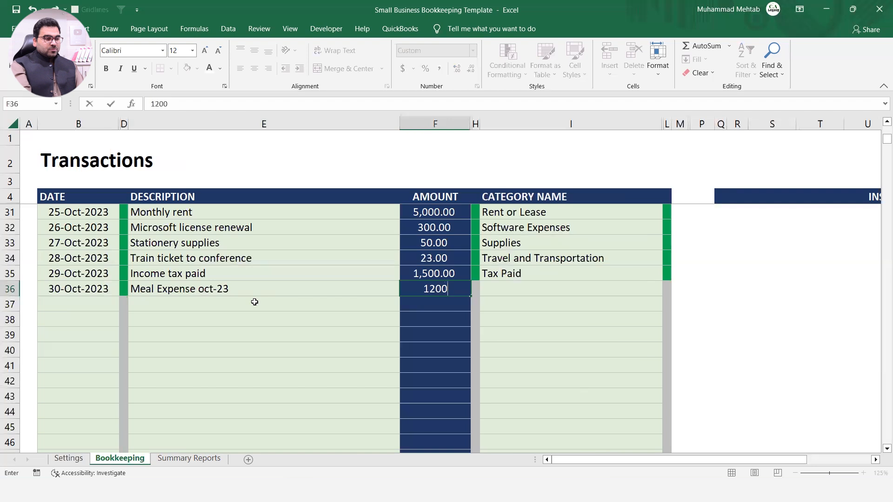
key(Return)
Step: Inspect the colour-coded check cells D36 and H36 beside the new transaction's date and amount
key(Up)
key(Right)
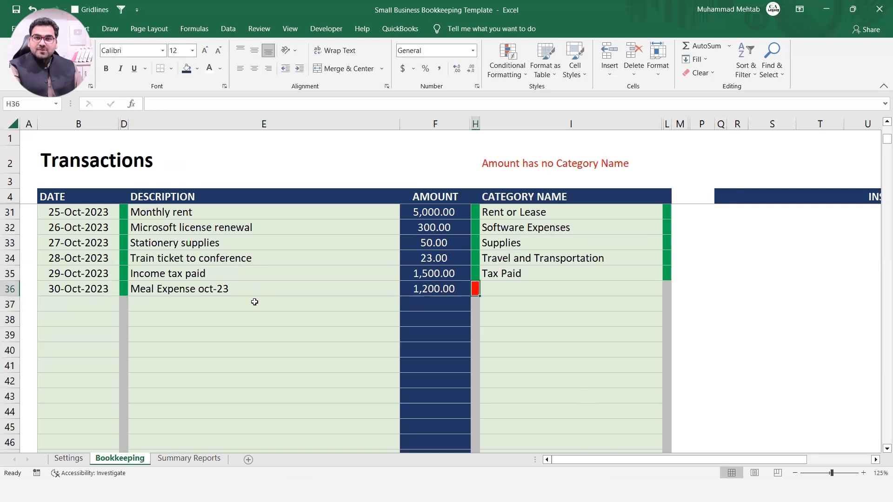
key(Left)
key(Left)
key(Left)
key(Left)
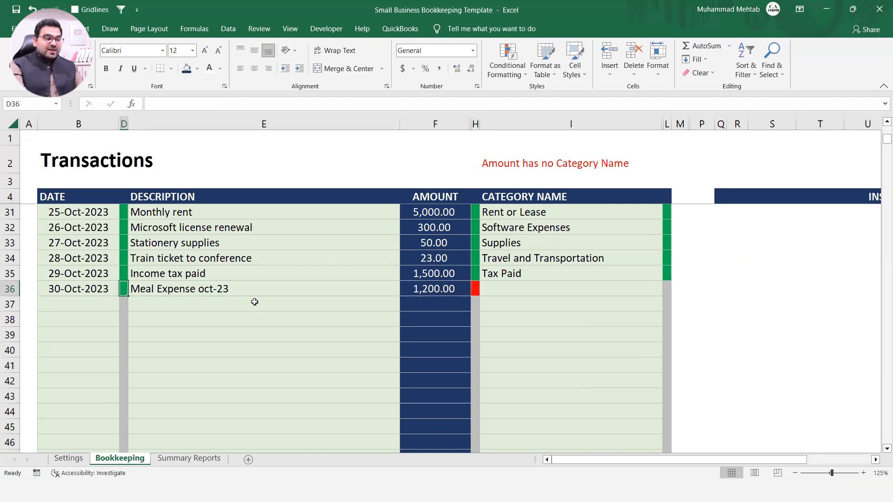
key(Right)
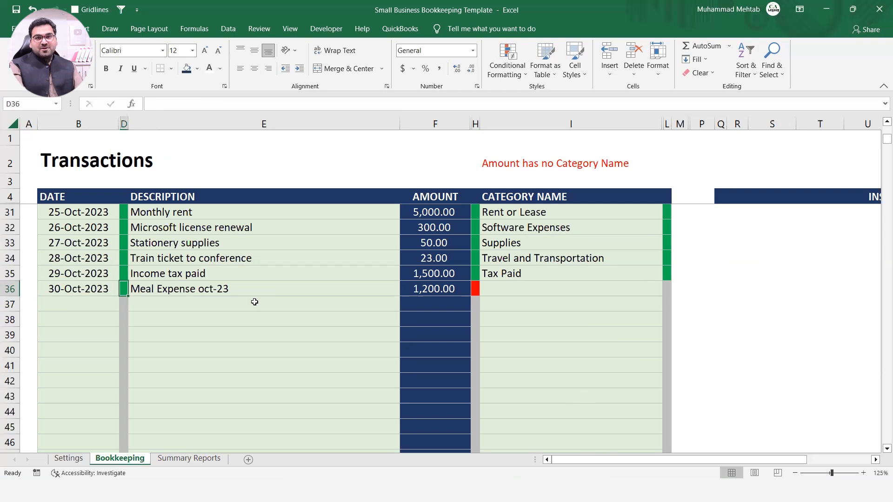
key(Right)
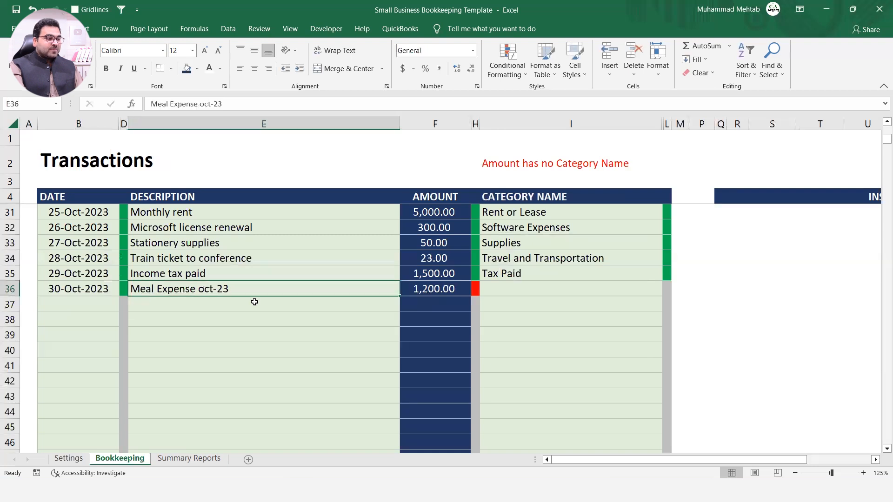
key(Right)
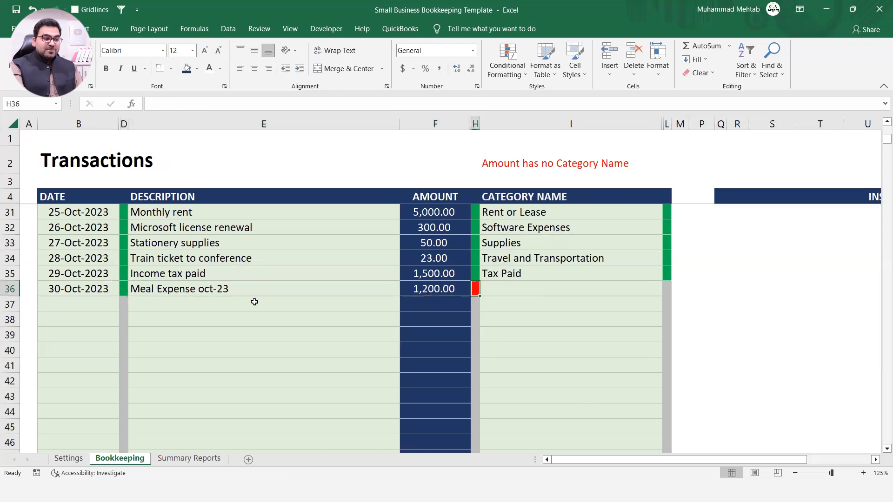
key(Left)
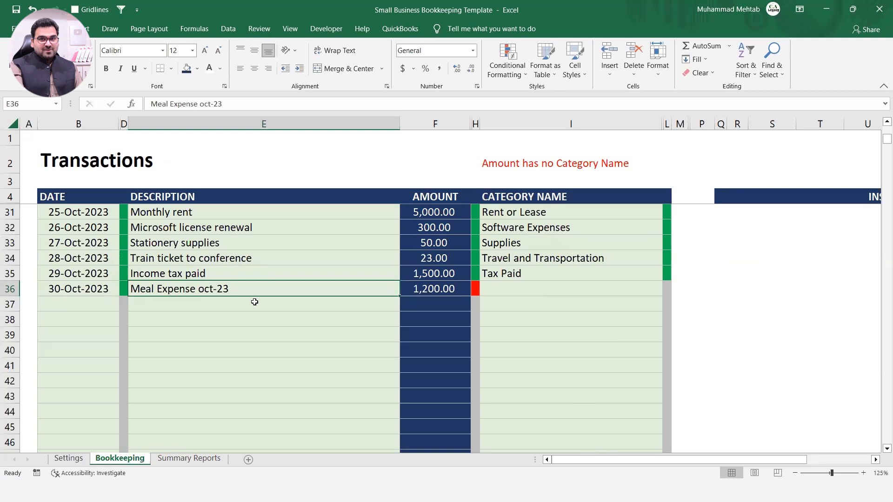
Step: Review the expense category names in the Settings sheet's Chart of Accounts, down to Rent or Lease
key(ctrl+Page_Up)
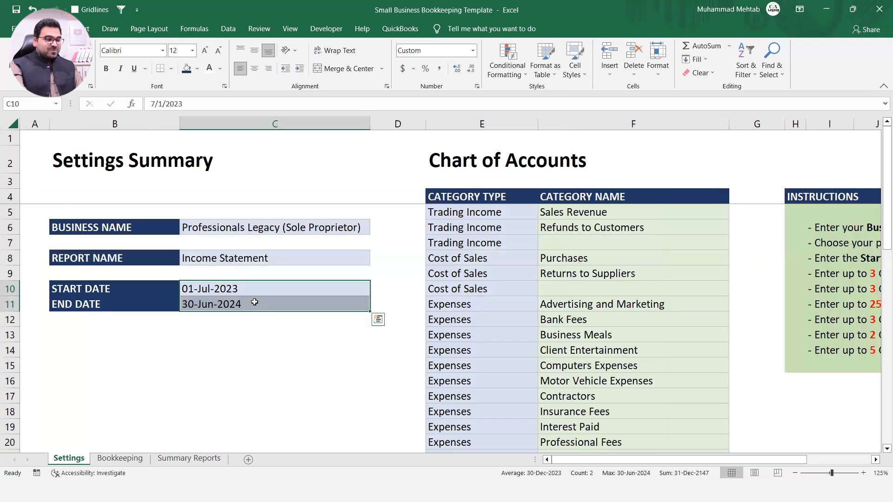
click(598, 316)
key(Down)
key(Down)
key(Down)
key(Down)
key(Down)
key(Down)
key(Down)
key(Down)
key(Down)
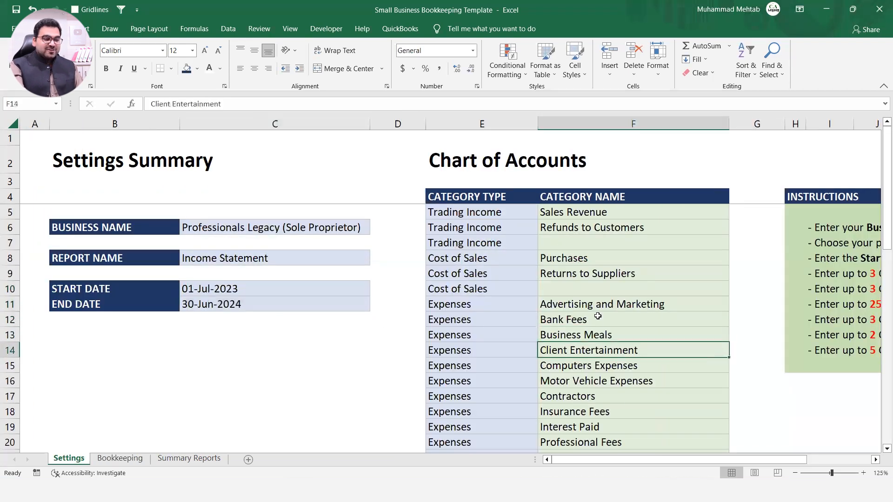
key(Down)
key(Down)
key(Down)
key(Down)
key(Down)
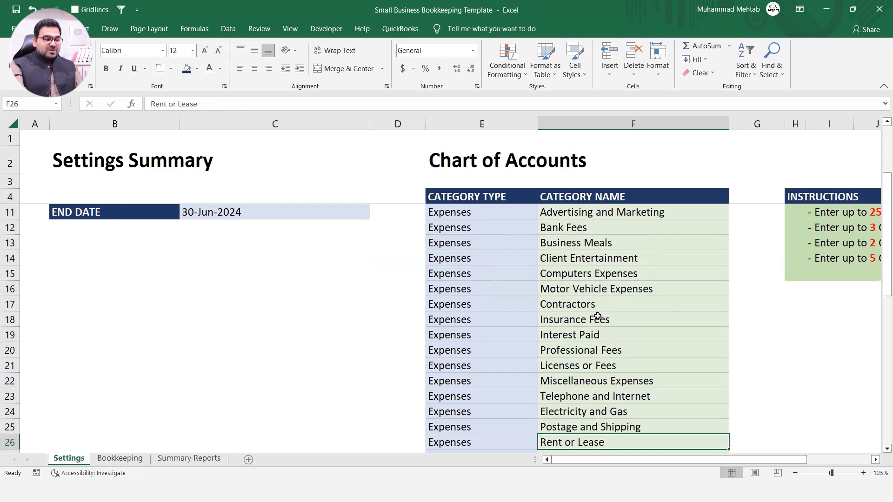
Step: Assign the Miscellaneous Expenses category to the meal expense in row 36 of the Bookkeeping sheet
key(ctrl+Page_Down)
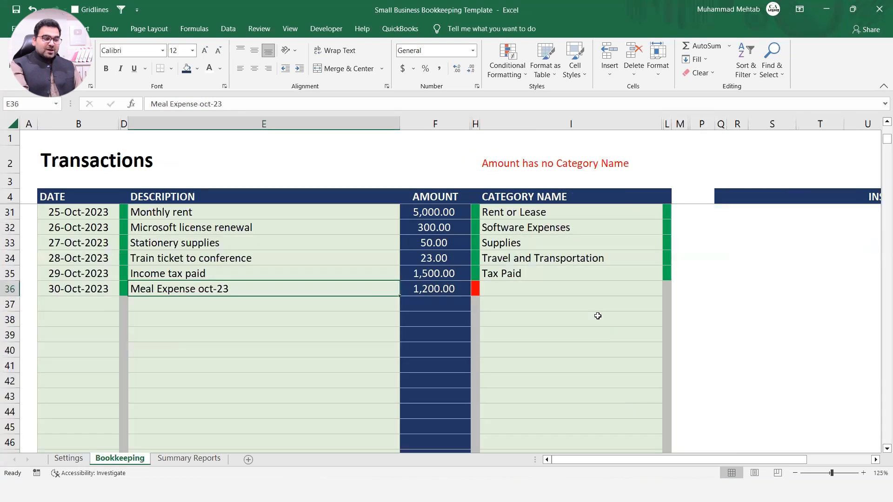
click(554, 285)
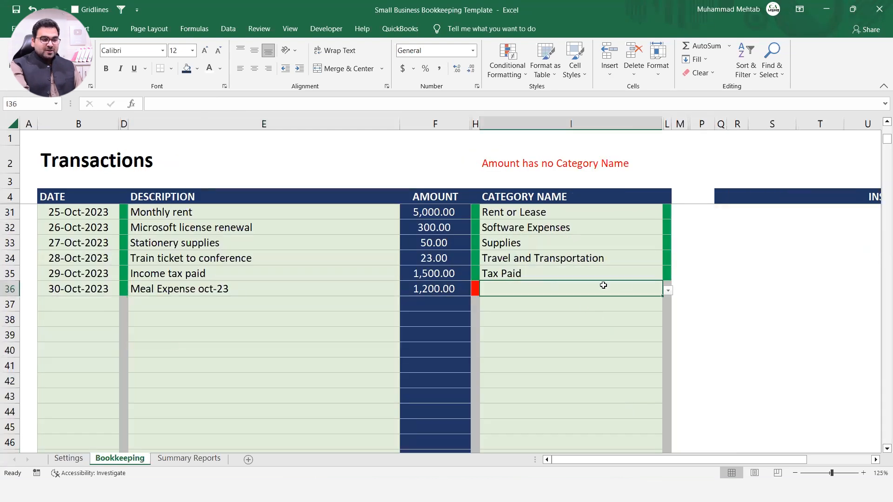
click(668, 290)
drag(668, 317, 667, 338)
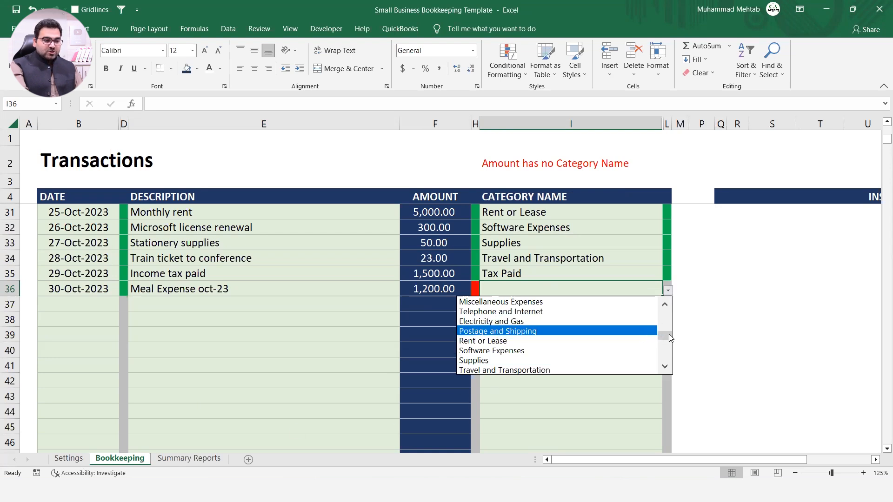
click(552, 305)
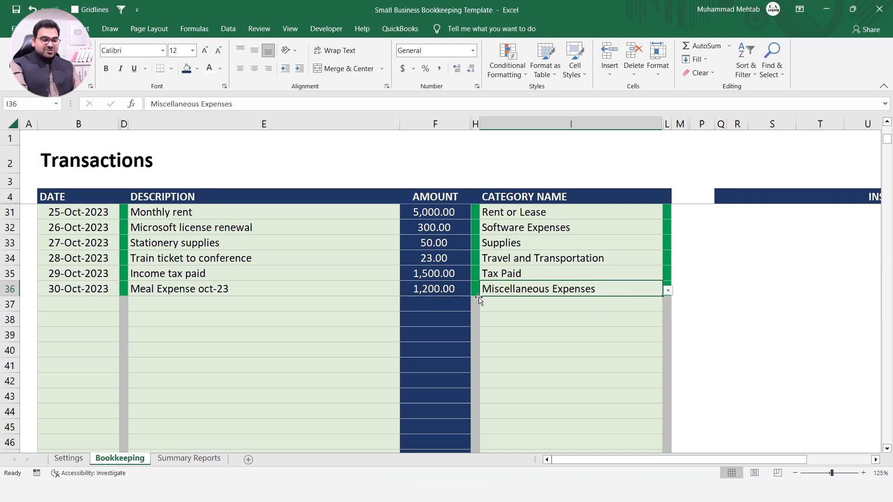
Step: Examine the Miscellaneous Expenses amount in D30 of the Income Statement on the Summary Reports sheet
key(ctrl+Page_Down)
key(Down)
key(Down)
key(Down)
key(Down)
key(Down)
key(Down)
key(Down)
key(Down)
key(Down)
key(Down)
key(Down)
key(Down)
key(Down)
key(Down)
key(Down)
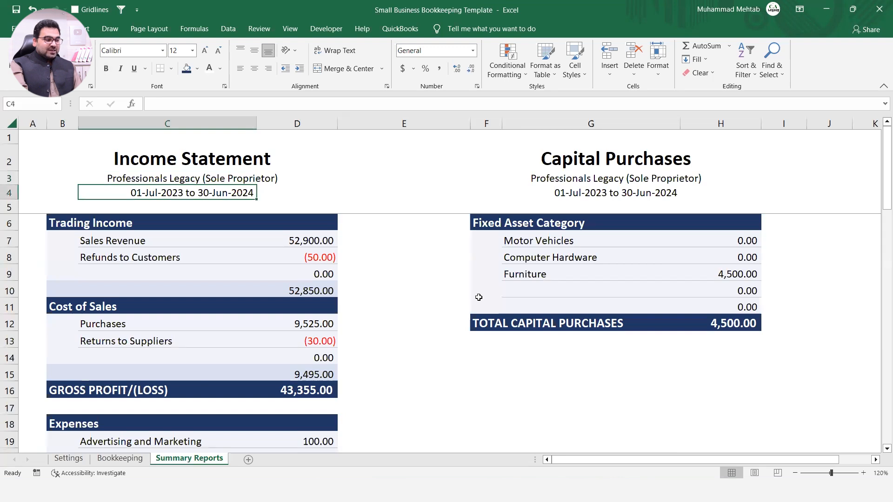
key(Down)
key(Down)
key(Down)
key(Down)
key(Down)
key(Down)
key(Down)
key(Down)
key(Down)
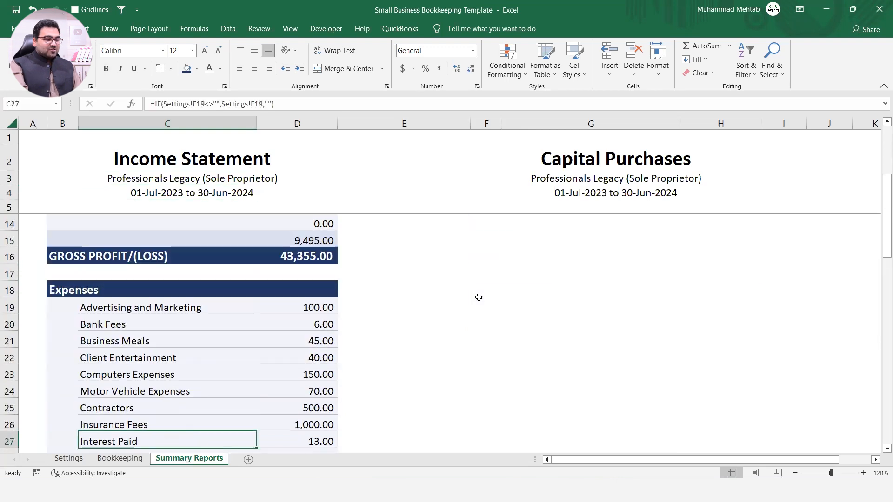
key(Down)
key(Down)
key(Down)
key(Right)
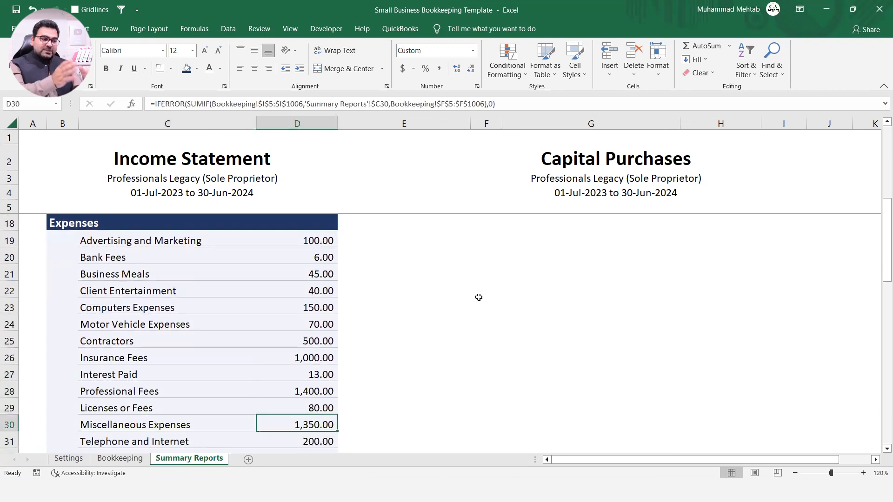
Step: Add a new expense category in F30 of the Settings sheet's Chart of Accounts, naming it with the owner's name followed by "Personal Expenses"
key(ctrl+Page_Up)
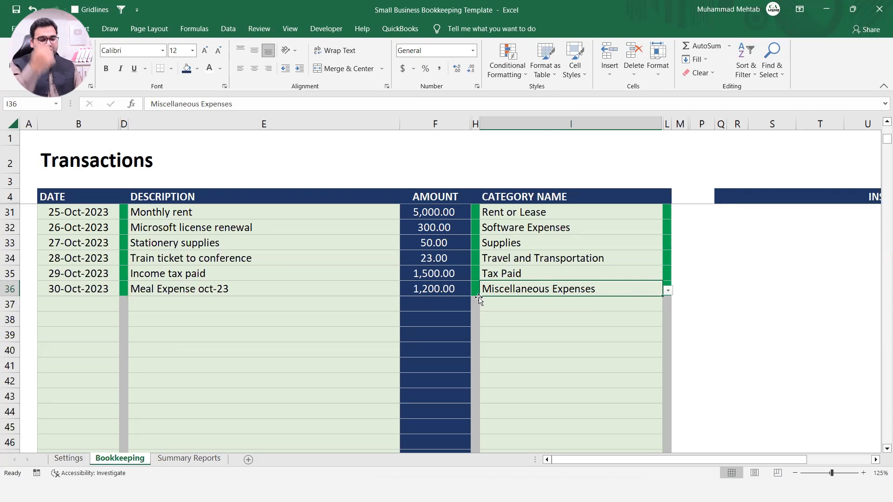
key(ctrl+Page_Up)
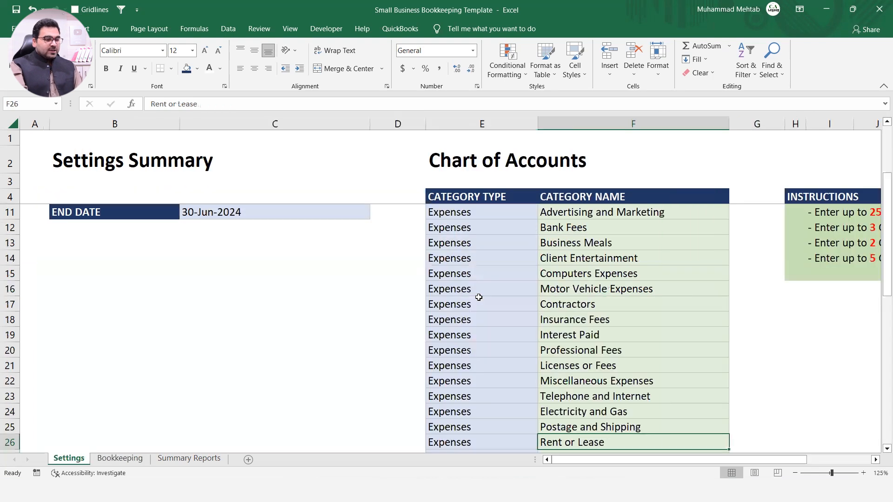
key(Down)
key(Down)
key(Down)
key(Down)
key(Down)
key(Down)
key(Up)
key(Up)
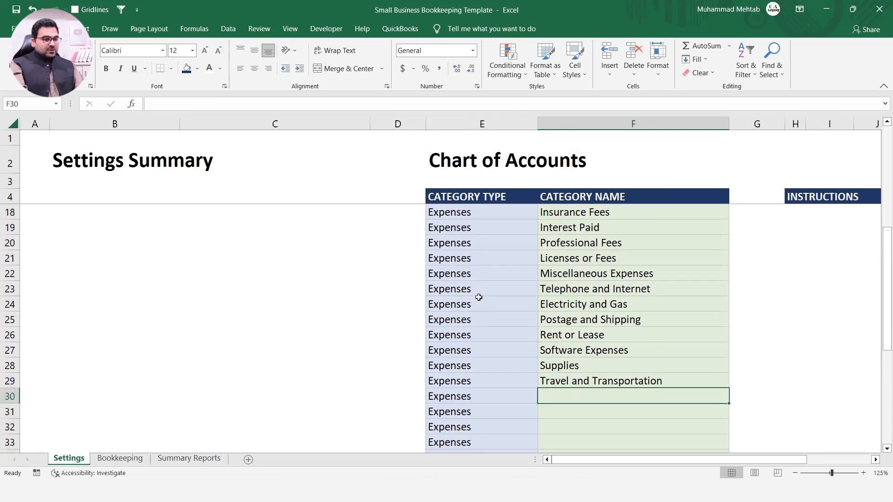
text(Meht)
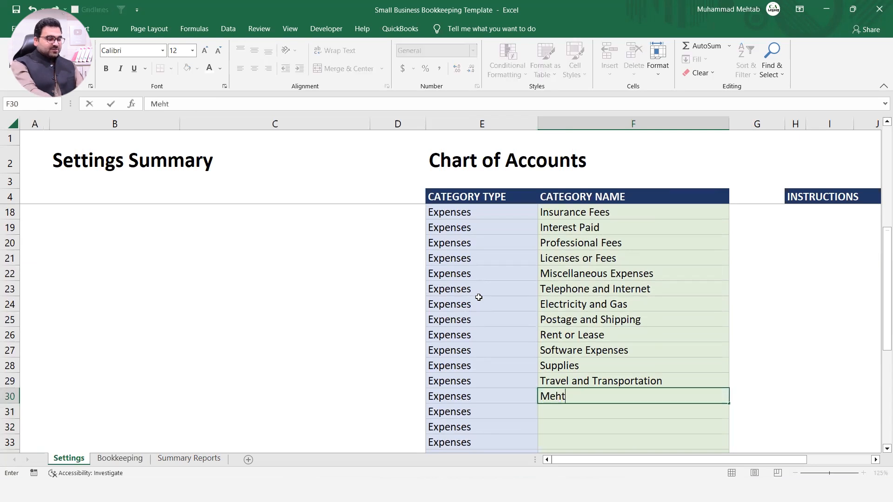
text(ab Personal )
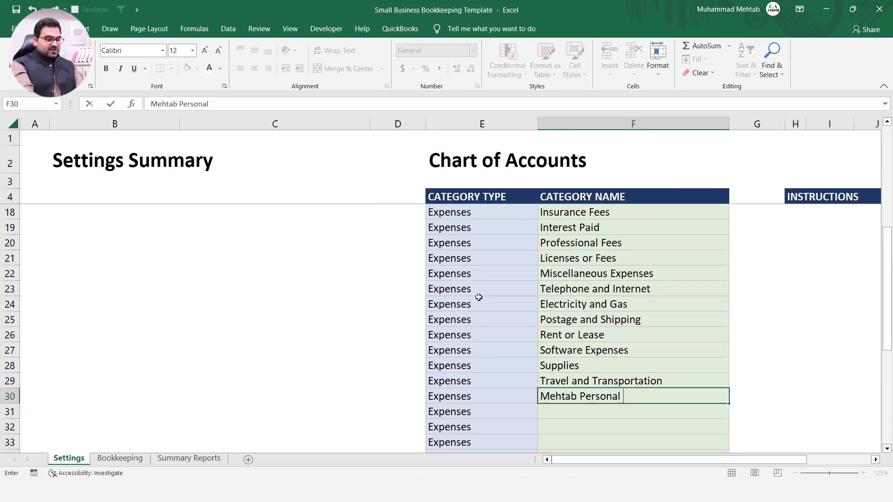
text(Expenses)
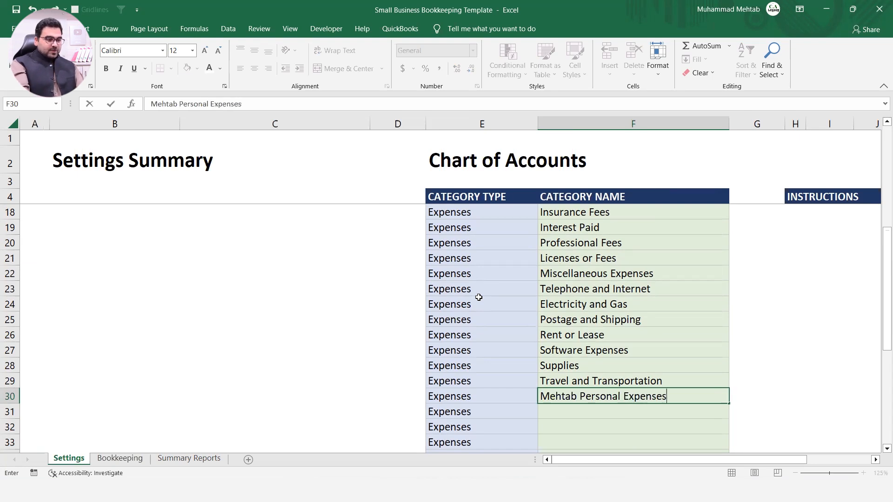
key(Return)
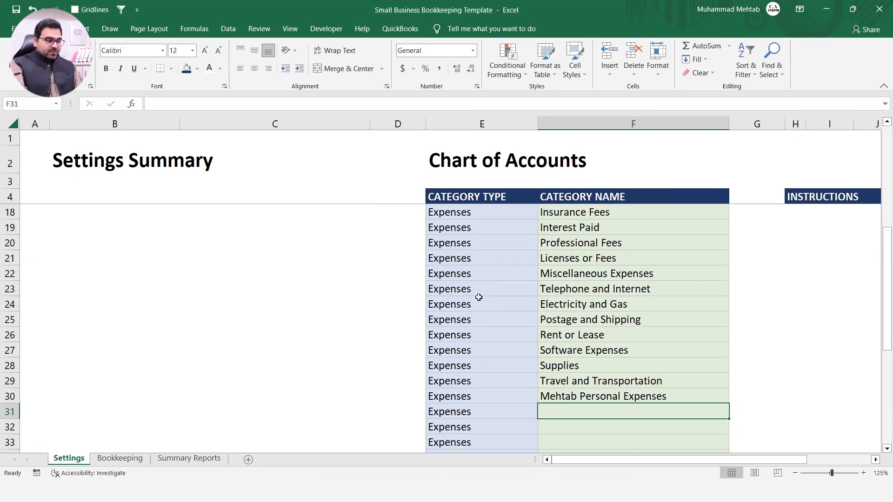
Step: Start a transaction in row 37 of the Bookkeeping sheet, dated 30-Oct-2023, with the description "Manager Expenses OCT-23"
key(ctrl+Page_Down)
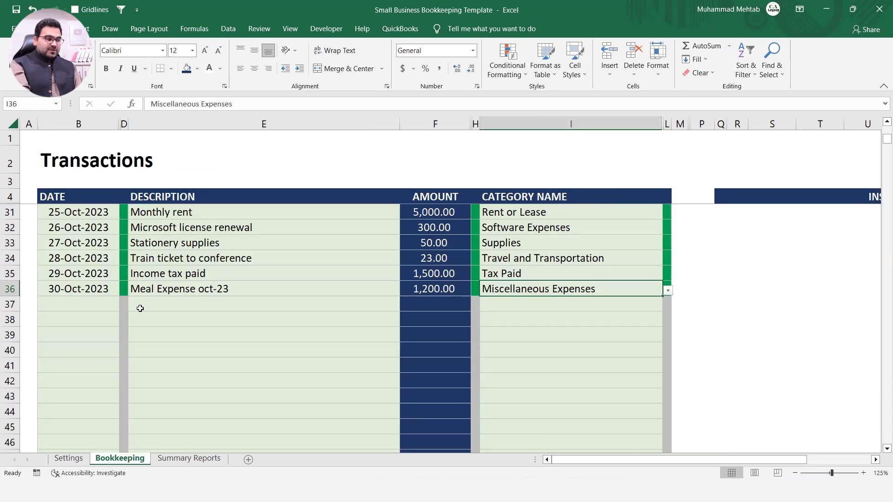
click(90, 304)
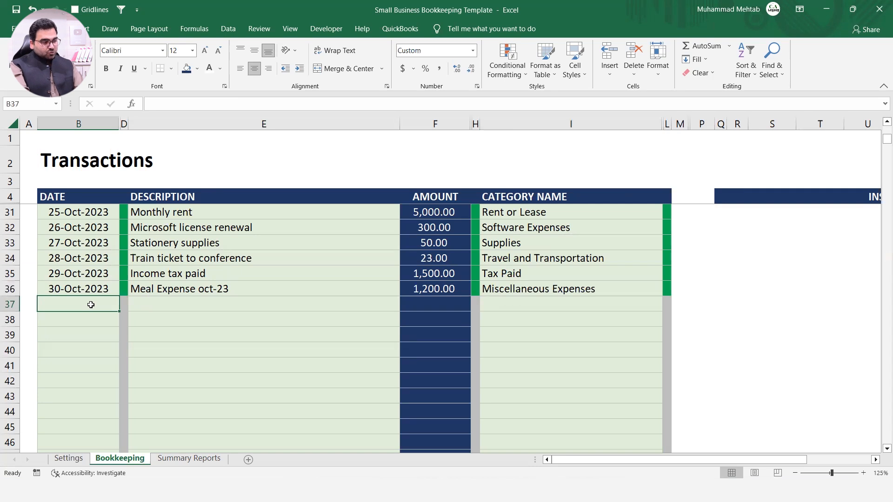
key(ctrl+semicolon)
click(155, 306)
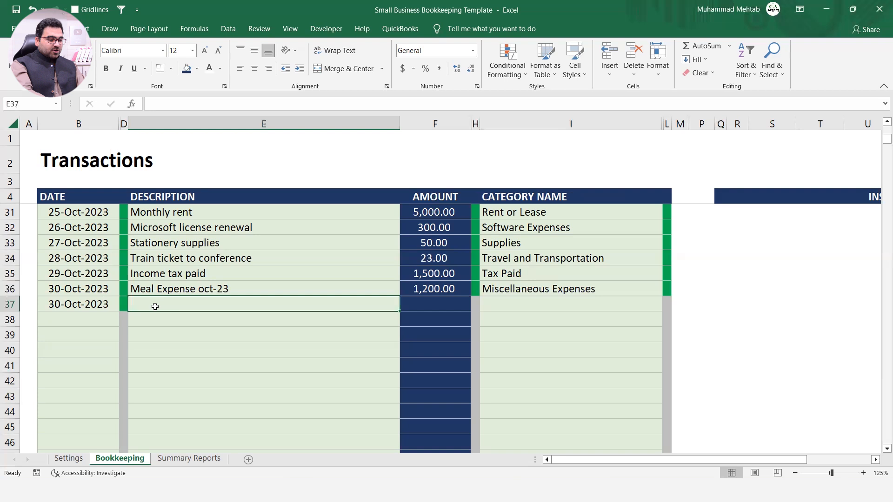
text(Manager )
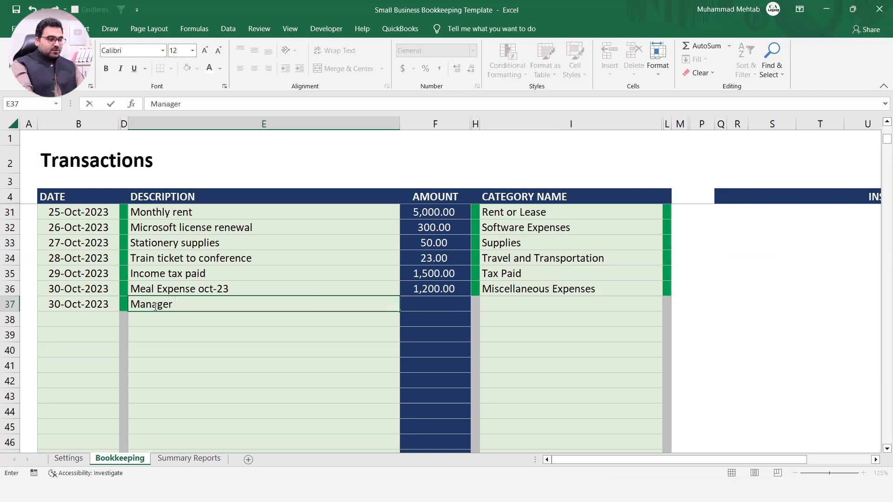
text(Expe)
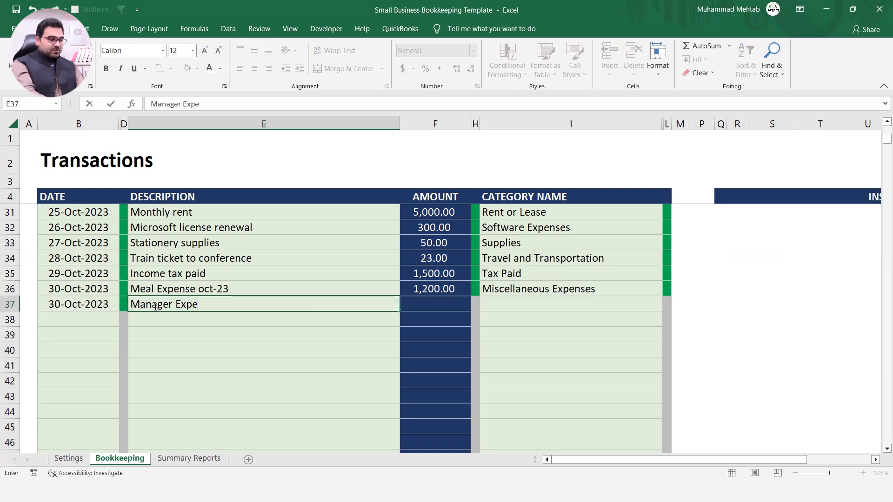
key(BackSpace)
text(enses)
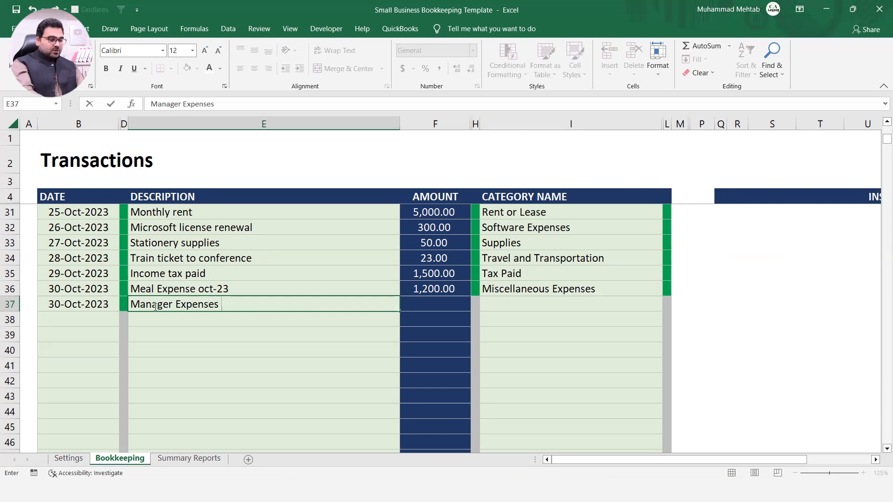
text( OC)
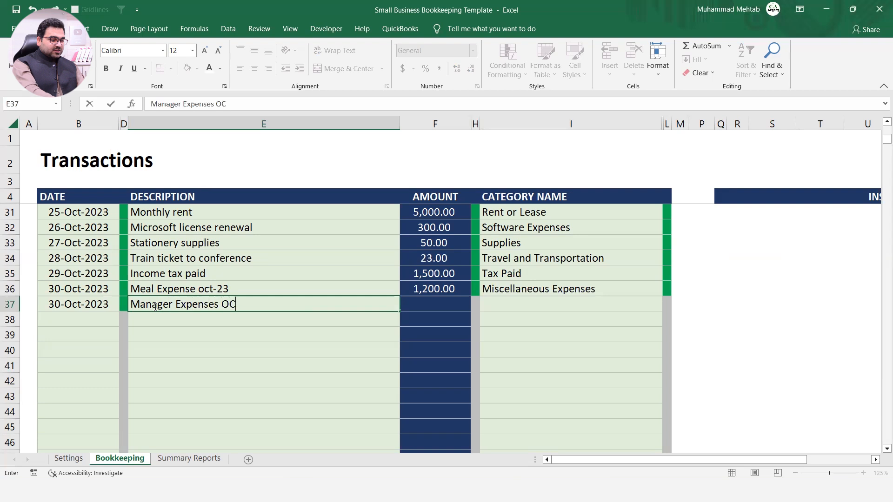
text(T-23)
key(Tab)
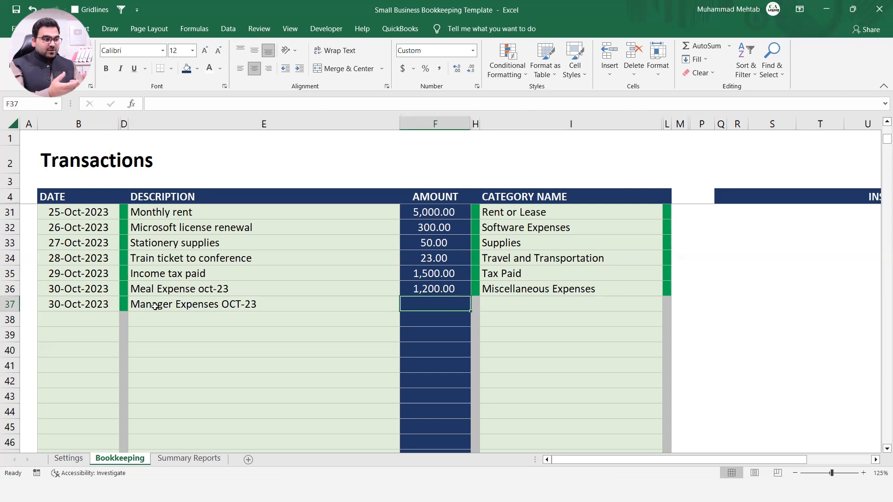
Step: Enter an amount of 75000 for the manager expenses in row 37 and assign the newly added personal expenses category
text(75000)
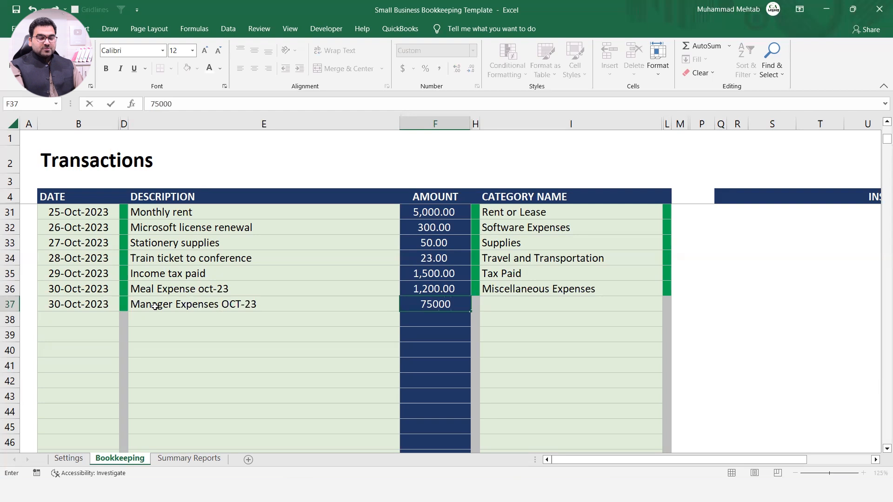
key(Return)
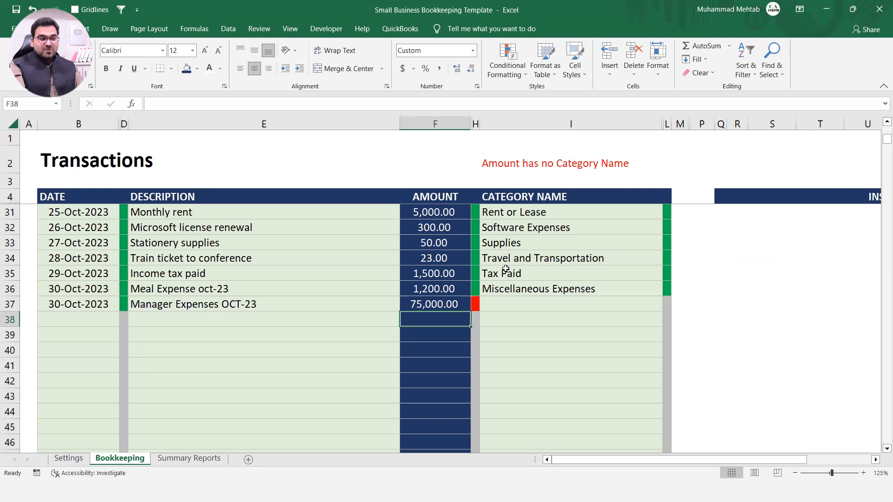
click(510, 301)
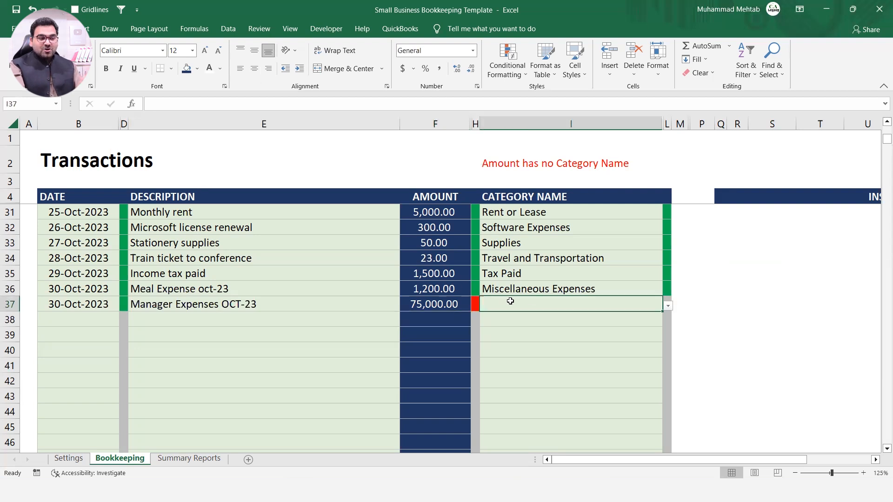
click(667, 306)
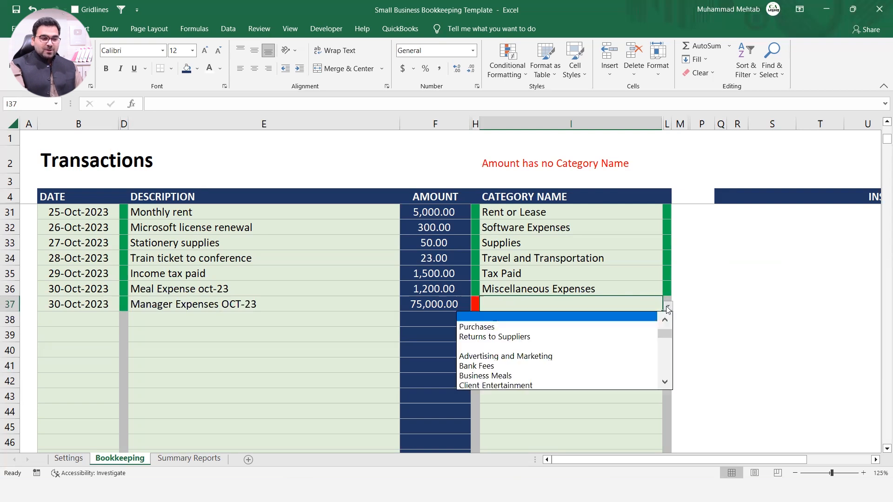
drag(665, 335, 666, 356)
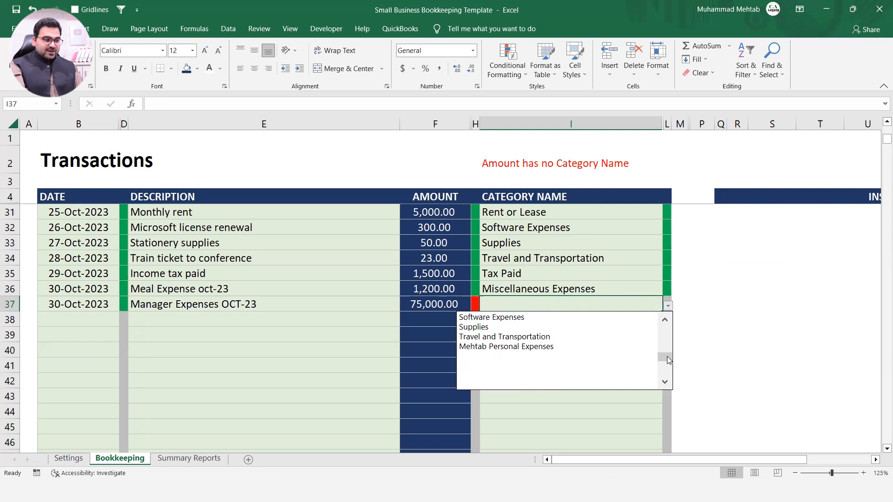
click(557, 349)
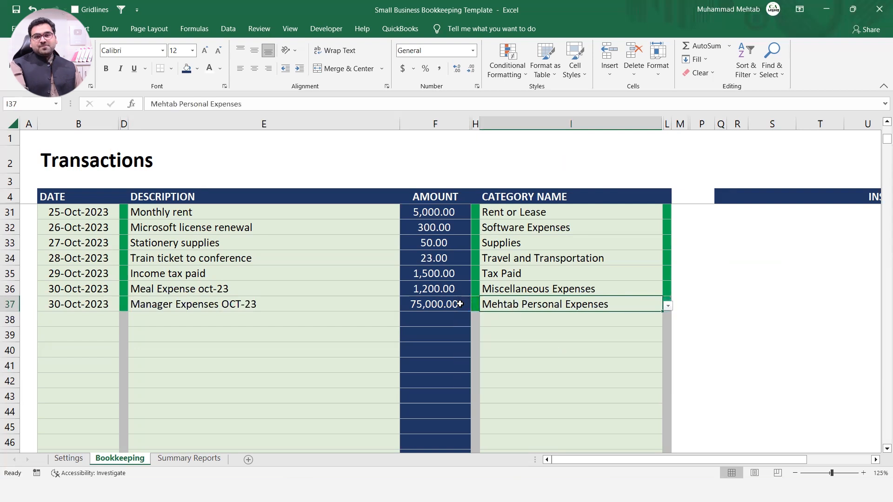
Step: Examine the new personal expenses category and its amount in row 38 of the Income Statement on the Summary Reports sheet
key(ctrl+Page_Down)
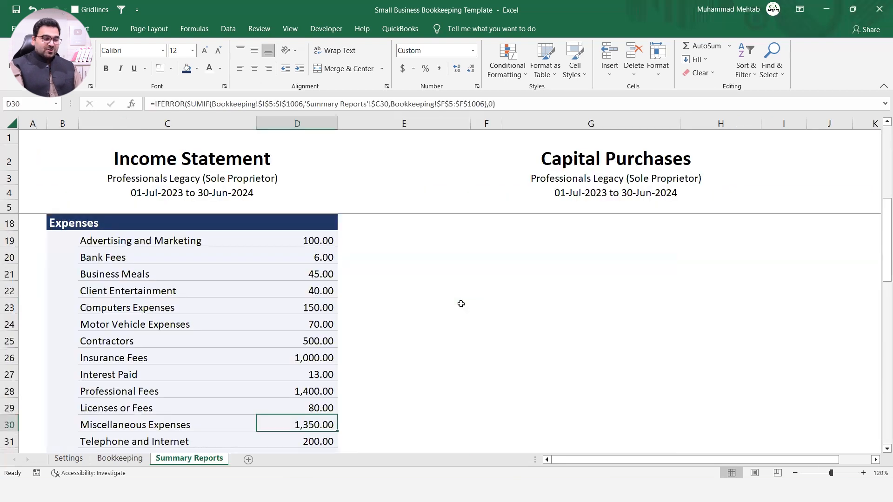
key(Down)
key(Down)
key(Down)
key(Down)
key(Down)
key(Down)
key(Down)
key(Down)
key(Down)
key(Down)
key(Up)
key(Up)
key(Left)
key(Left)
key(Right)
key(Right)
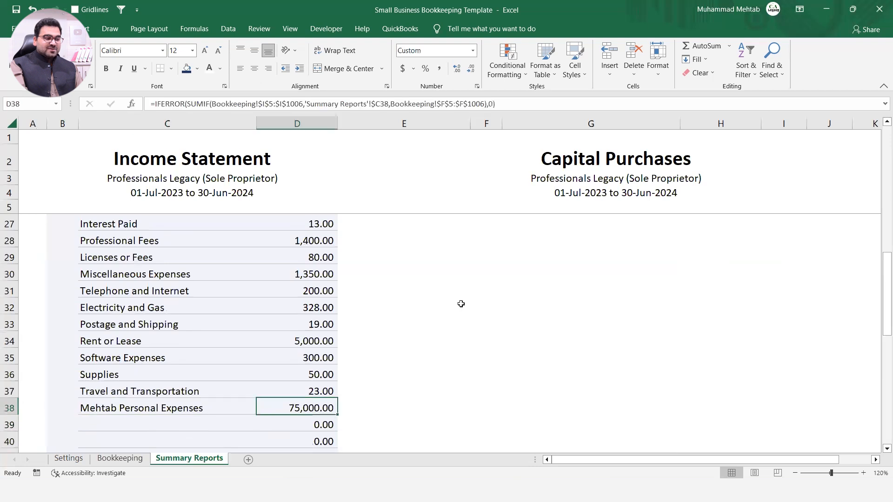
Step: Review the rest of the Income Statement, including the profit or loss before tax and after tax
key(Down)
key(Down)
key(Down)
key(Down)
key(Down)
key(Down)
key(Down)
key(Down)
key(Down)
key(Down)
key(Down)
key(Down)
key(Down)
key(Down)
key(Down)
key(Down)
key(Down)
key(Down)
key(Down)
key(Down)
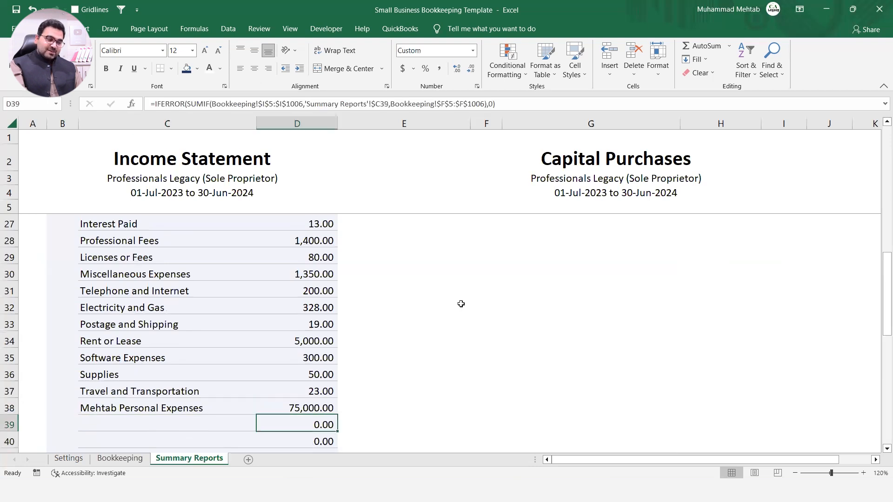
key(Down)
key(Down)
key(Up)
key(Up)
key(Up)
key(Up)
key(Up)
key(Up)
key(Up)
key(Up)
key(Up)
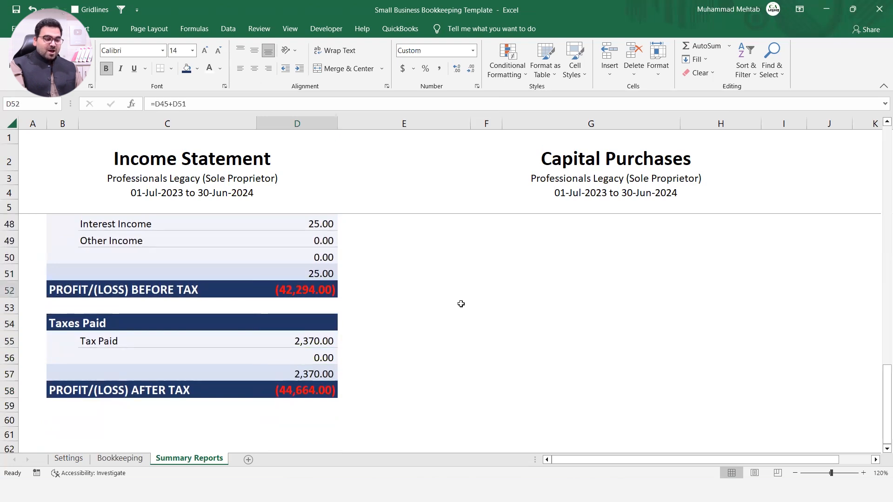
Step: Start a new transaction in row 38 of the Bookkeeping sheet with the date 30-Oct-2023
key(ctrl+Page_Up)
key(Left)
key(Left)
key(Left)
key(Left)
key(Left)
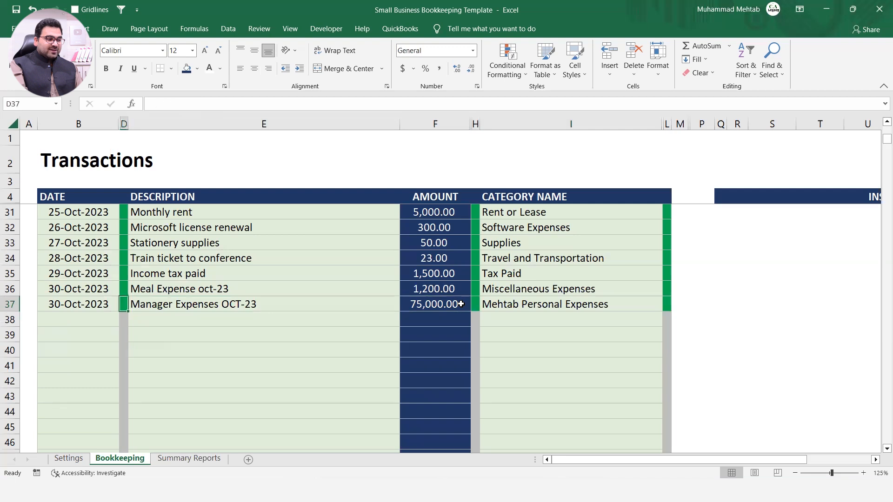
key(Down)
key(ctrl+semicolon)
key(Tab)
key(Tab)
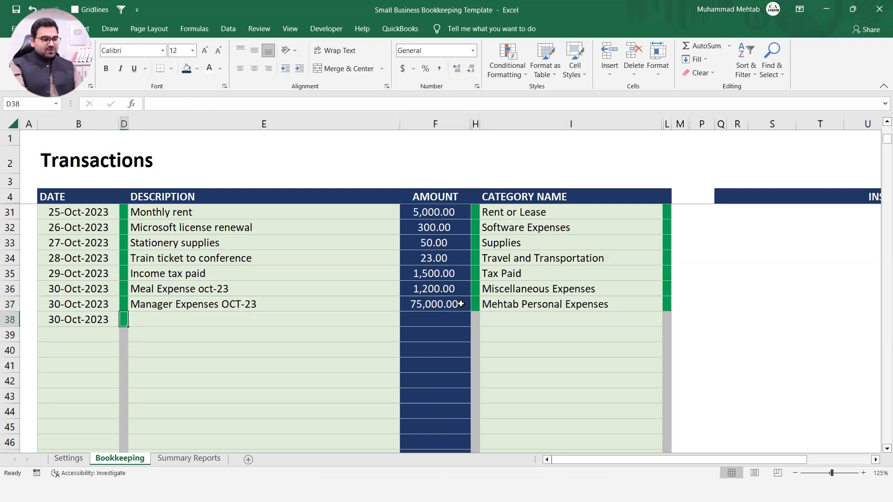
Step: Enter "Sales to Mr. ABC" as the description of the transaction in row 38
text(Sale)
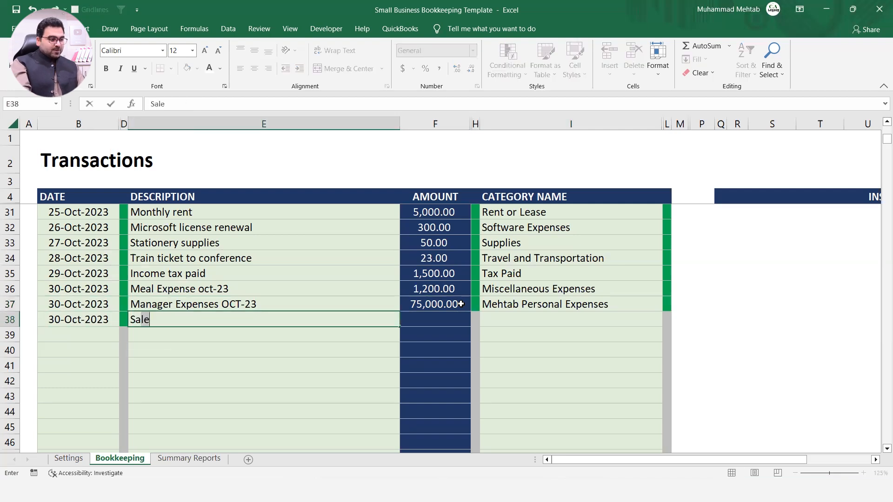
text(s to )
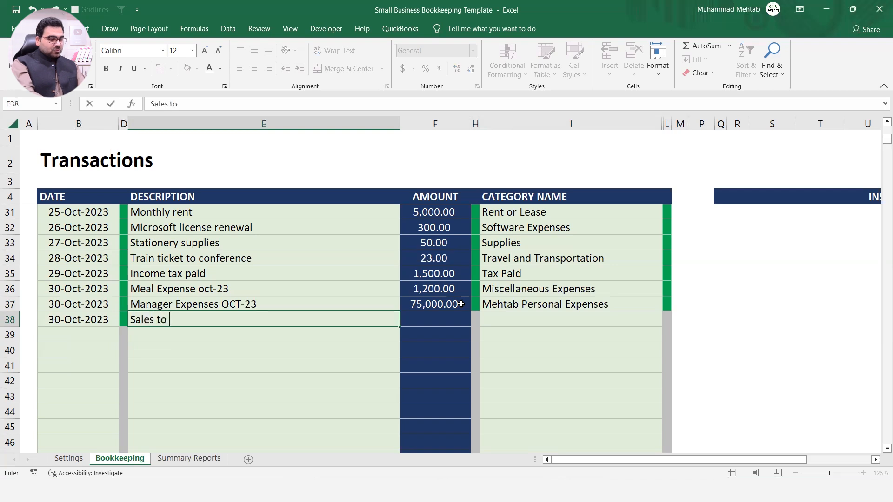
text(Mr. AN)
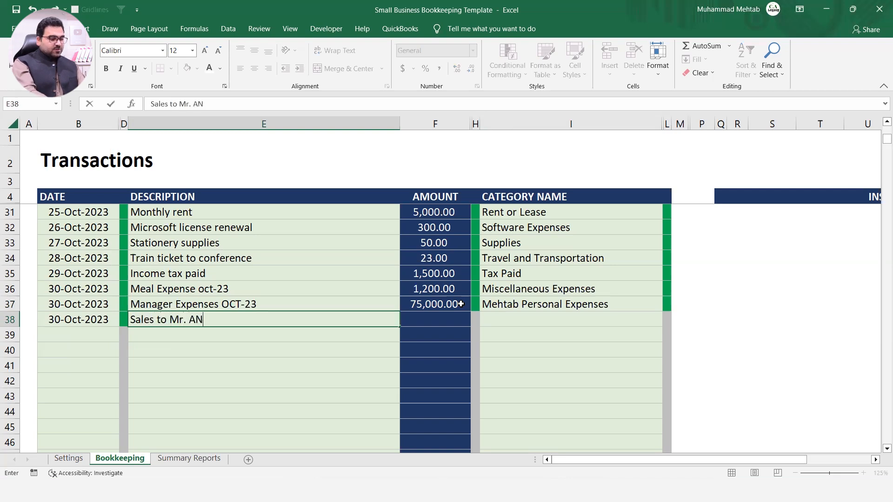
key(BackSpace)
text(BC)
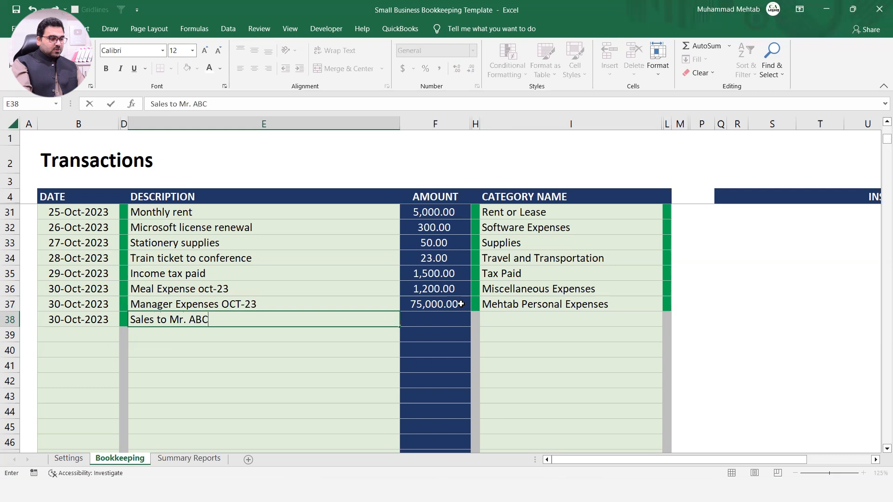
key(Tab)
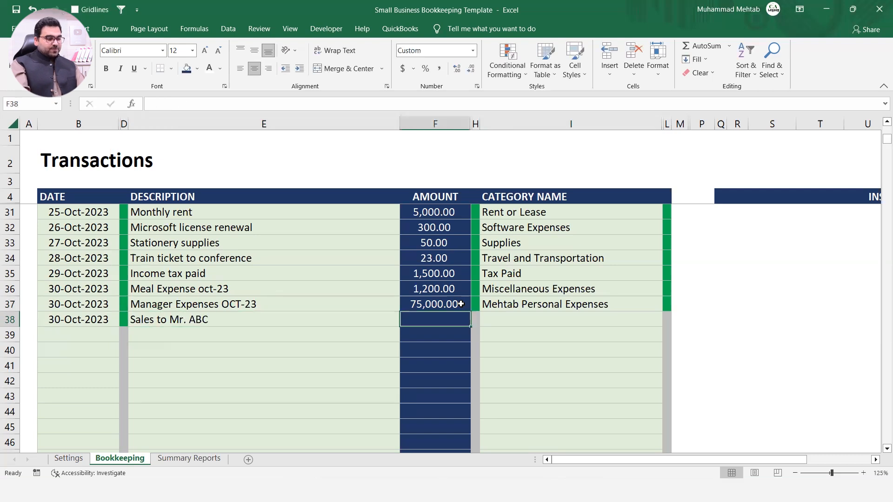
Step: Enter an amount of 175000 for the sale in row 38 and assign the category Sales Revenue
text(17)
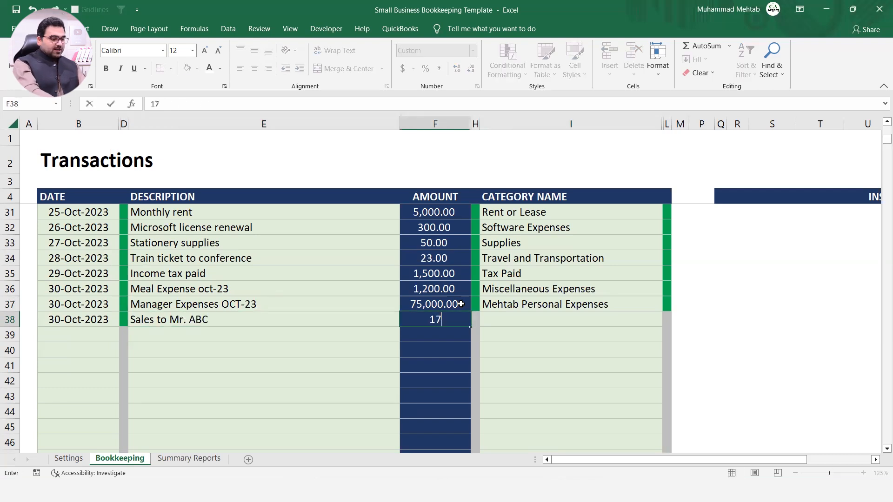
text(5,0000)
key(Return)
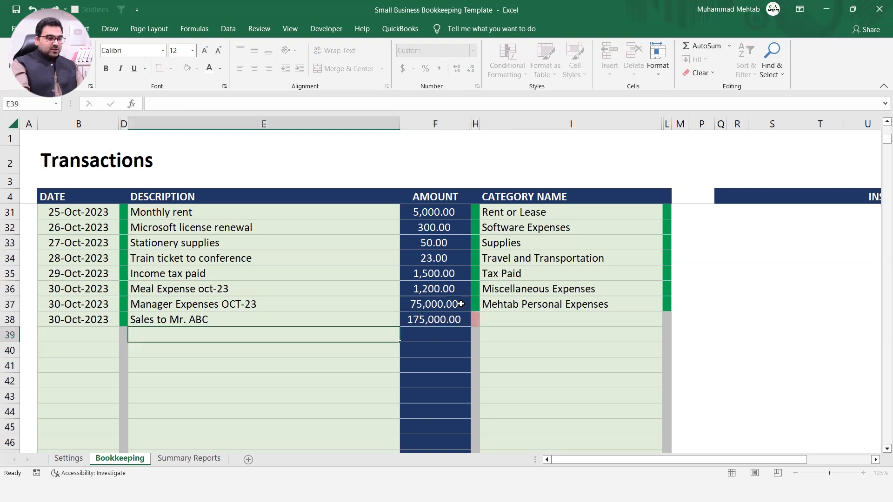
click(596, 321)
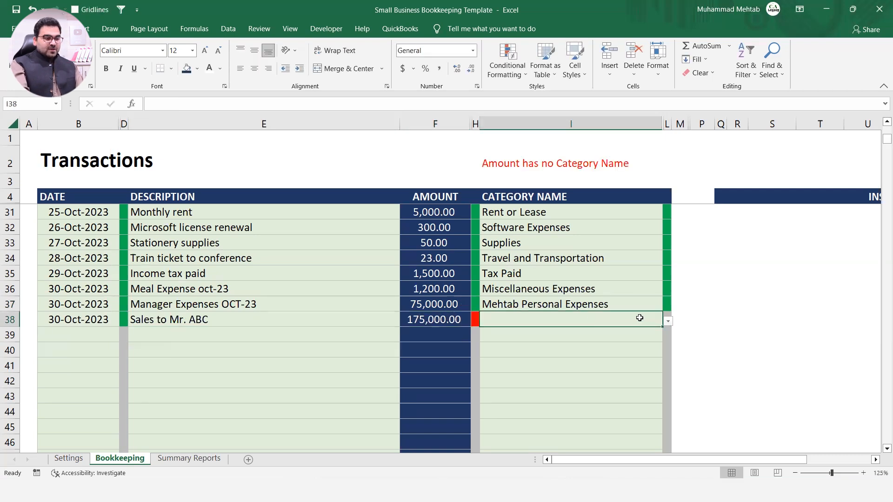
click(667, 321)
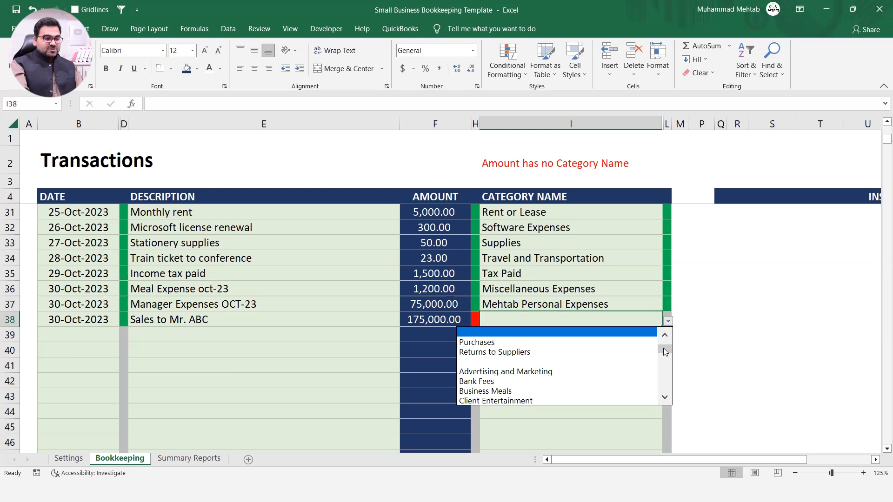
scroll(663, 332, up, 2)
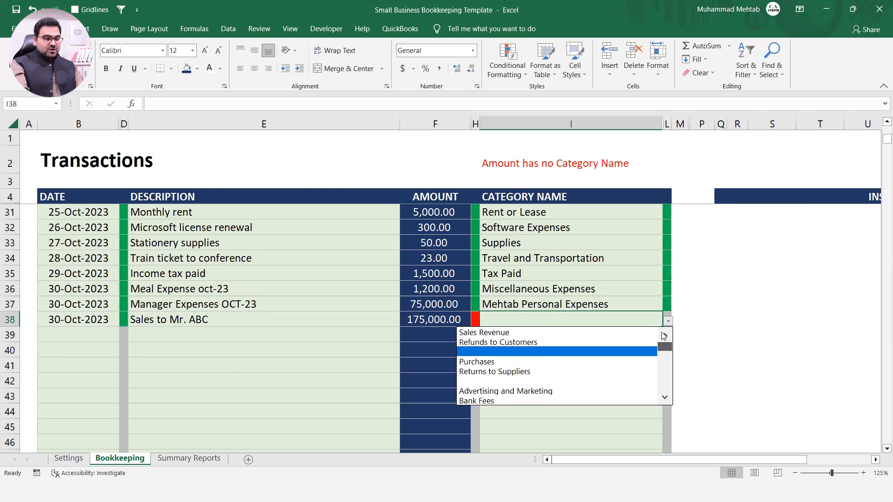
click(519, 333)
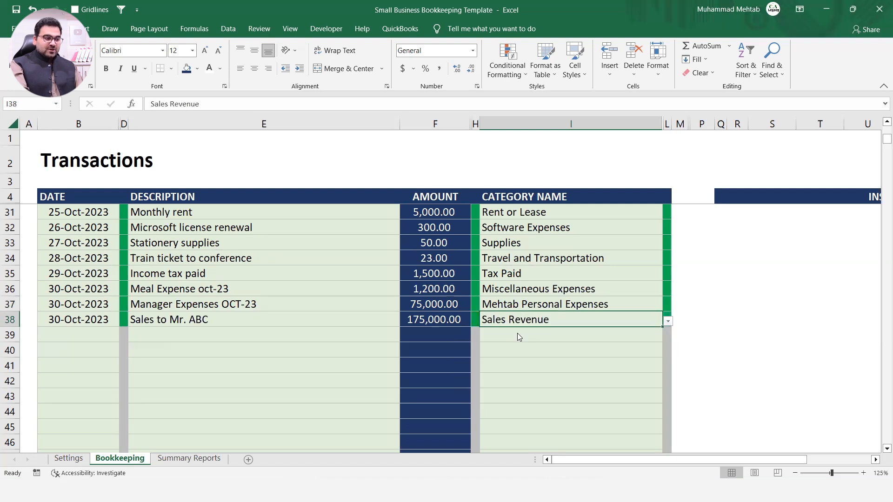
Step: Check the profit figures and the Sales Revenue amount in the Income Statement on the Summary Reports sheet
key(ctrl+Page_Down)
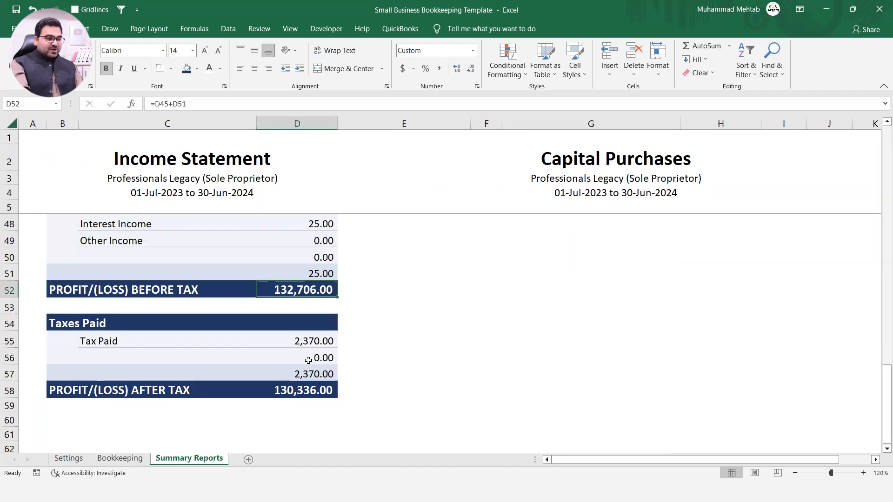
scroll(308, 360, up, 14)
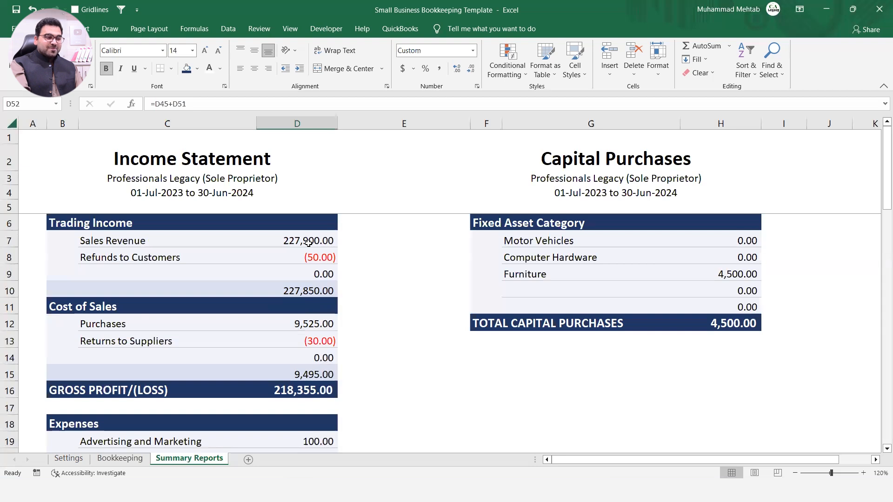
click(308, 242)
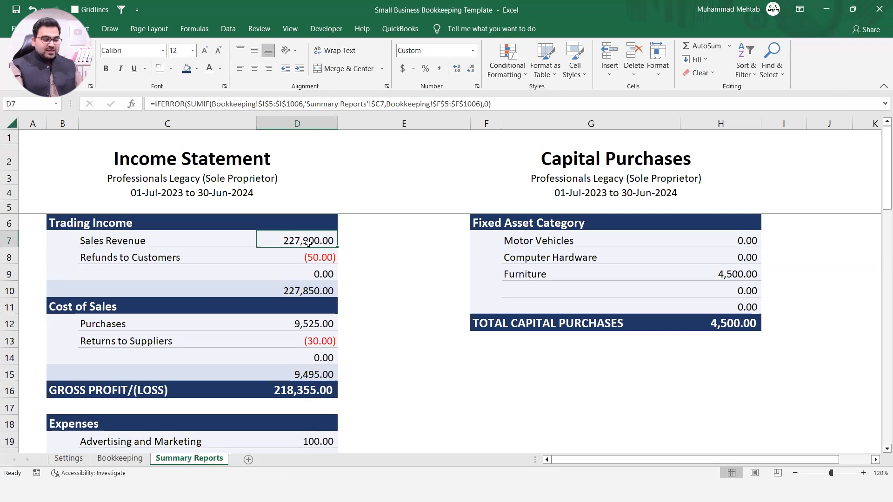
Step: Examine the end of the transactions table on the Bookkeeping sheet to see how many rows are available
key(ctrl+Page_Up)
key(Left)
key(Left)
key(Left)
key(Left)
key(Left)
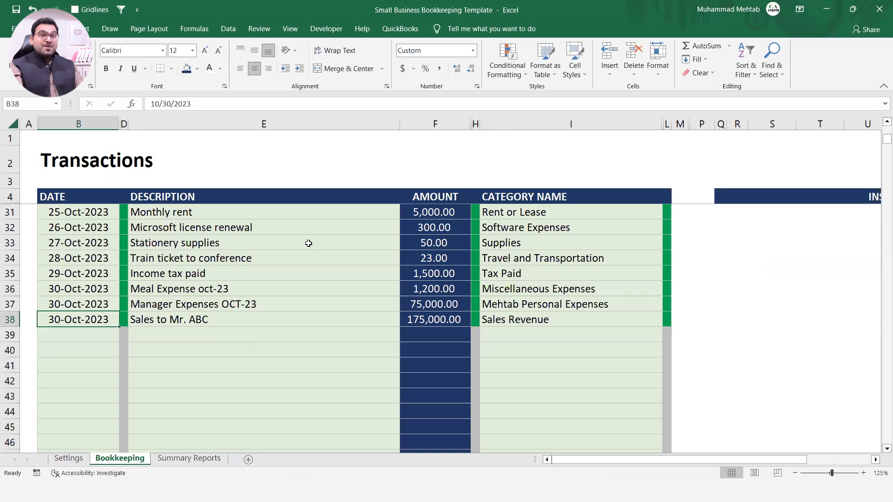
key(ctrl+Down)
key(Up)
key(Up)
key(Up)
key(Up)
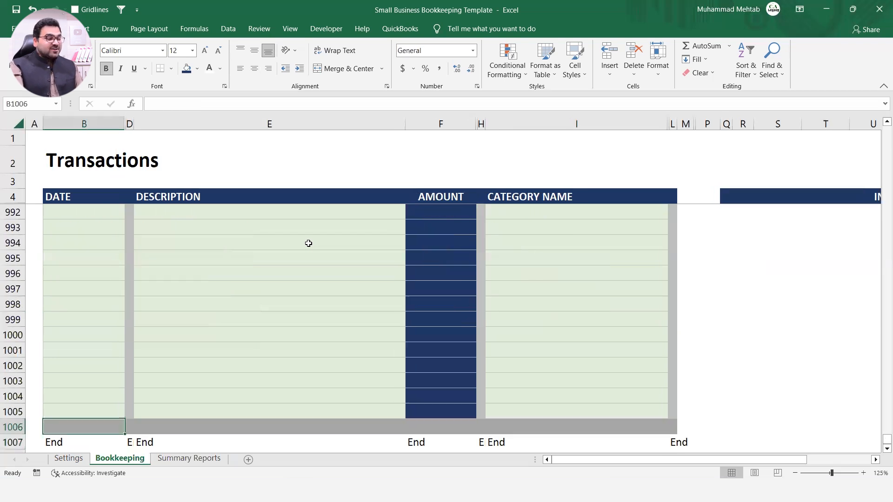
key(Up)
key(Up)
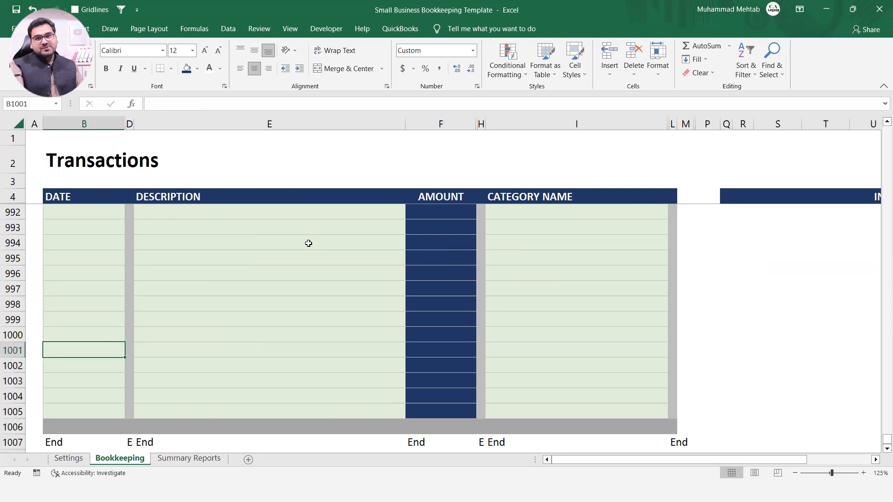
Step: Return to the earliest transactions of the Bookkeeping sheet and view them beside the entry instructions
key(ctrl+Up)
key(Up)
key(Up)
key(Up)
key(Up)
key(Up)
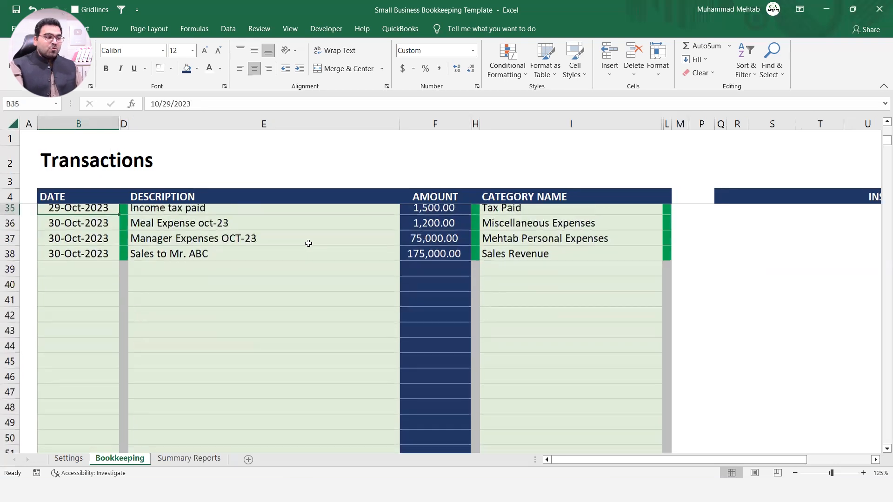
key(ctrl+Up)
key(Down)
scroll(308, 243, up, 9)
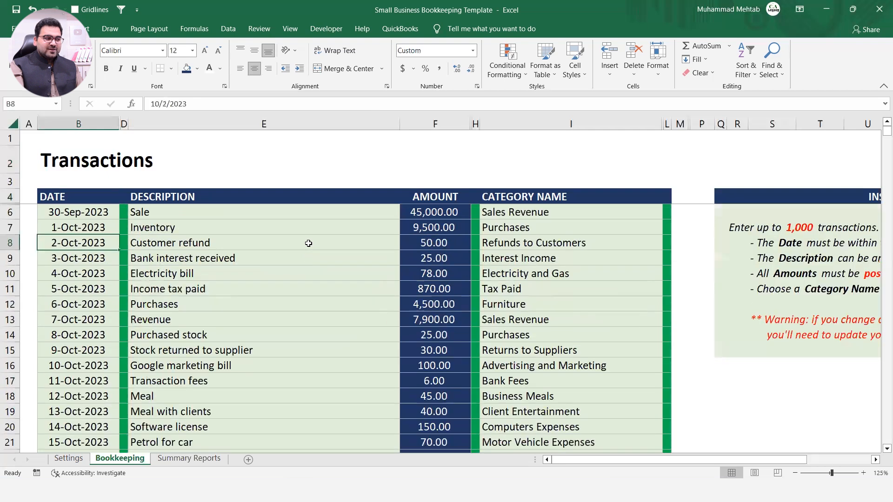
click(308, 243)
key(Left)
key(Left)
key(Right)
key(Right)
key(Right)
key(Right)
key(Right)
key(Right)
key(Left)
key(Home)
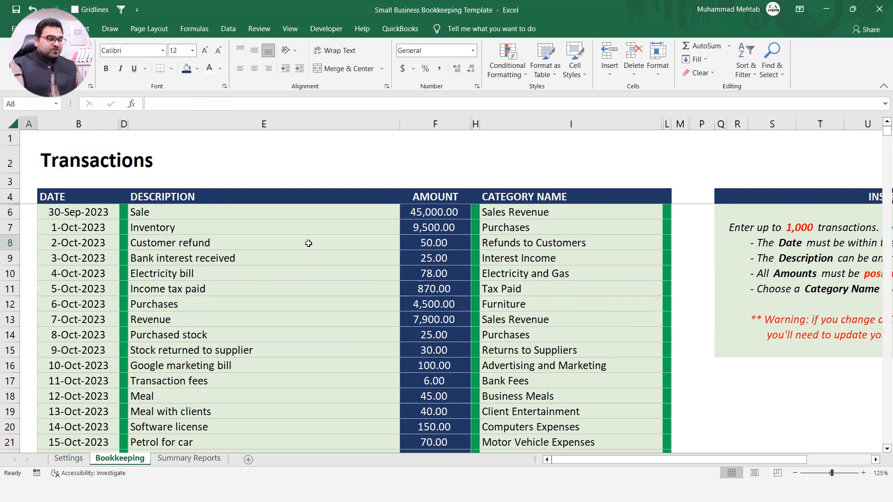
Step: Check the start and end dates of the reporting period on the Settings sheet and return to the Bookkeeping sheet
key(ctrl+Page_Up)
key(Page_Up)
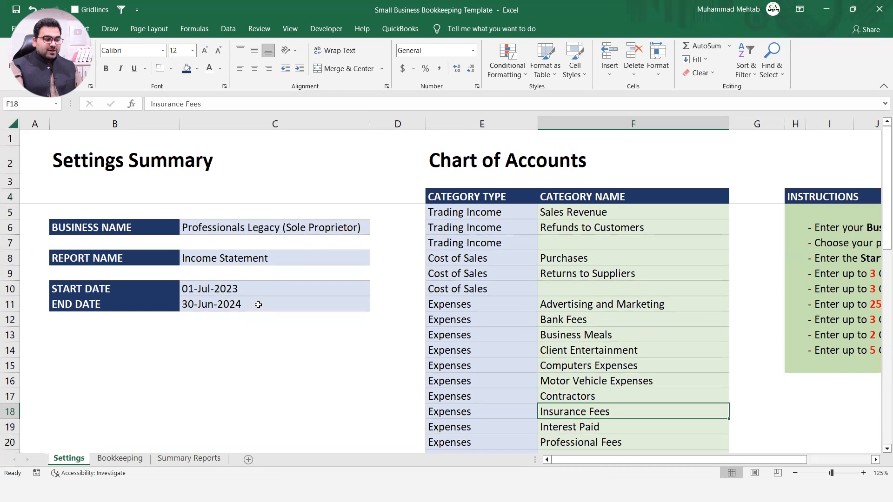
key(ctrl+Page_Down)
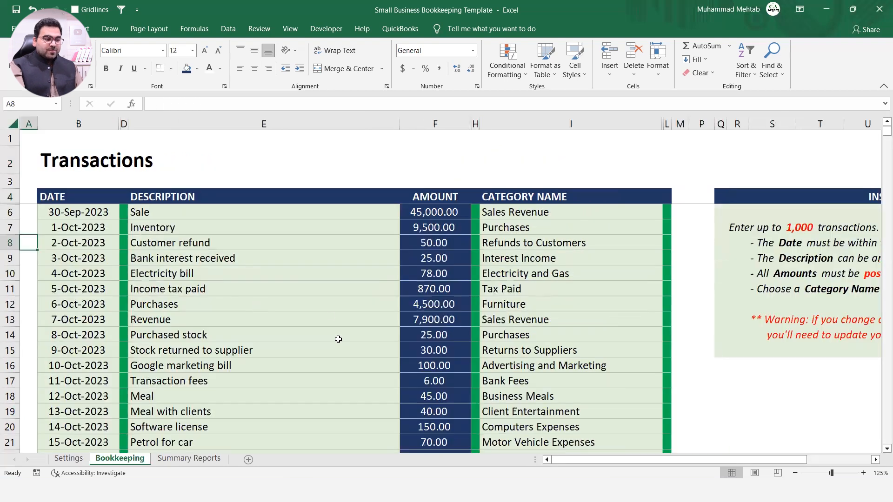
Step: Test a date outside the reporting period by entering 30-Oct-2025 in row 39 of the transactions, and clear it again
click(97, 381)
key(Down)
key(Down)
key(Down)
key(Down)
key(Down)
key(Down)
key(Down)
key(Down)
key(Down)
key(Down)
key(Down)
key(Down)
key(Down)
key(Down)
key(Down)
key(Down)
key(Down)
key(Down)
key(Down)
key(Down)
key(Down)
key(Down)
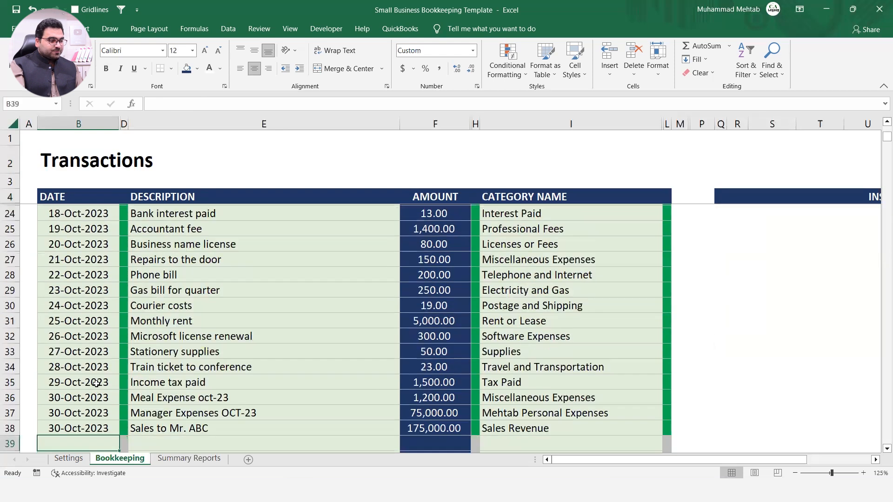
text(30)
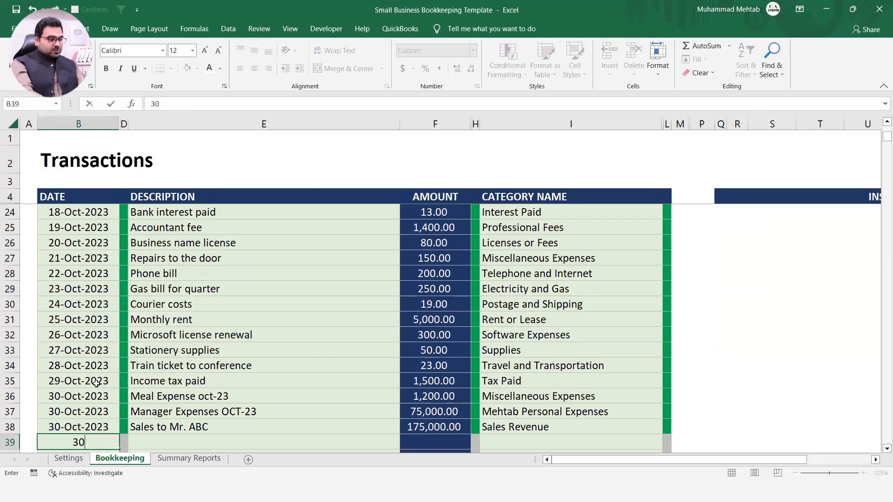
text( oct)
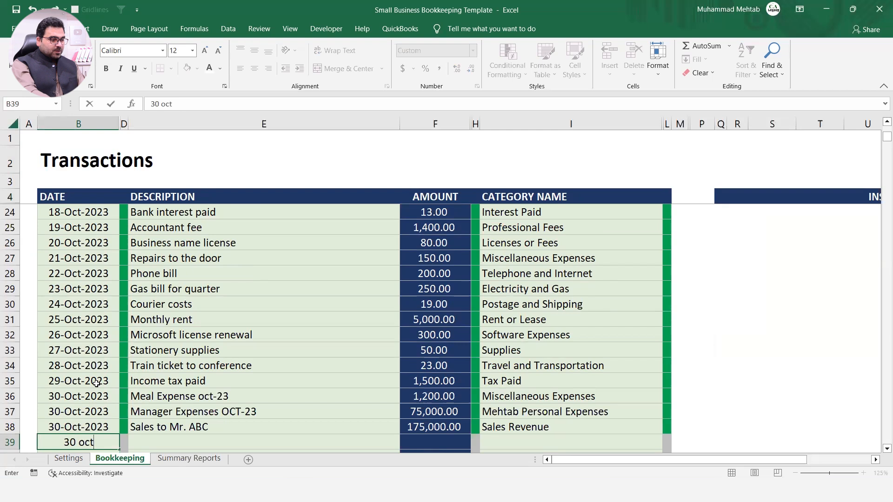
text( 2025)
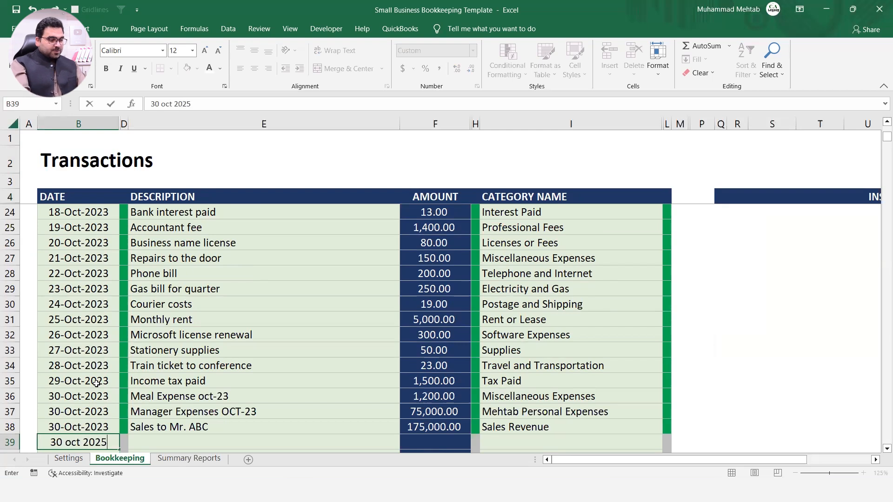
key(Return)
key(Up)
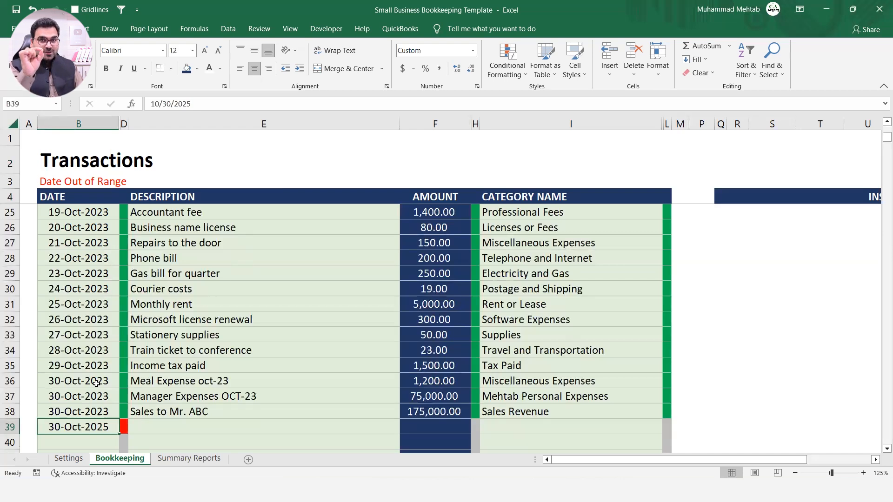
key(Delete)
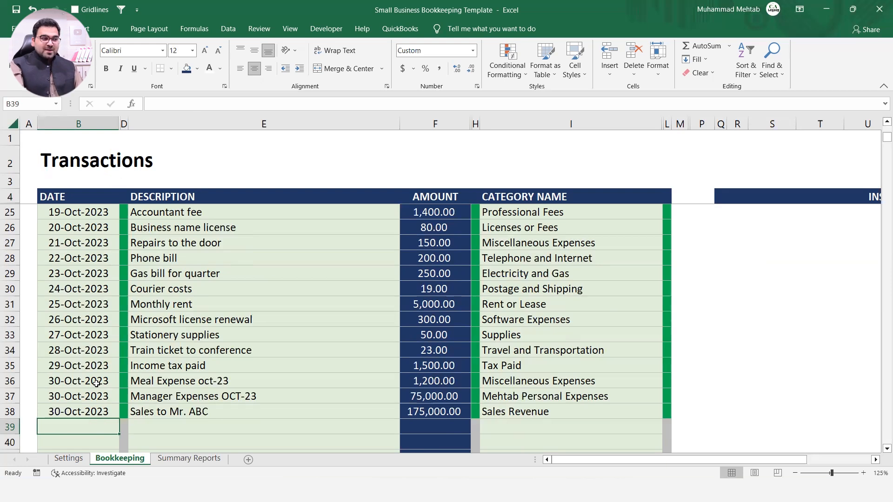
key(Right)
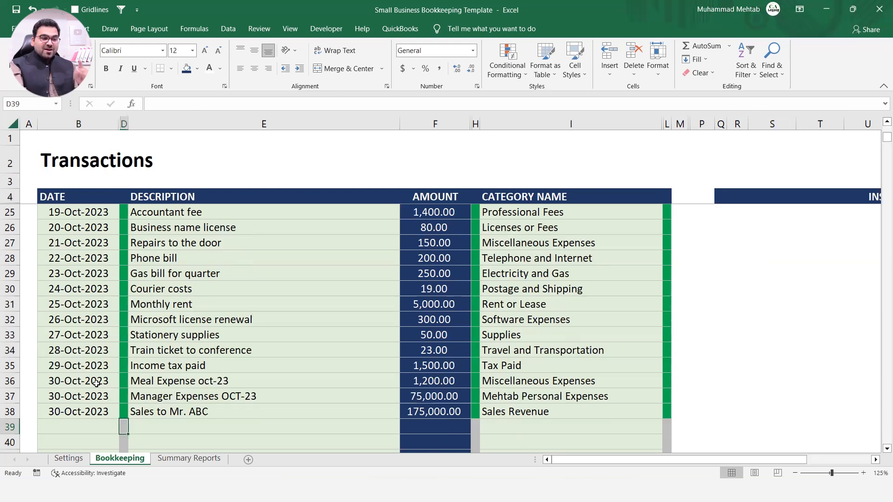
key(Left)
key(Right)
key(Right)
key(Left)
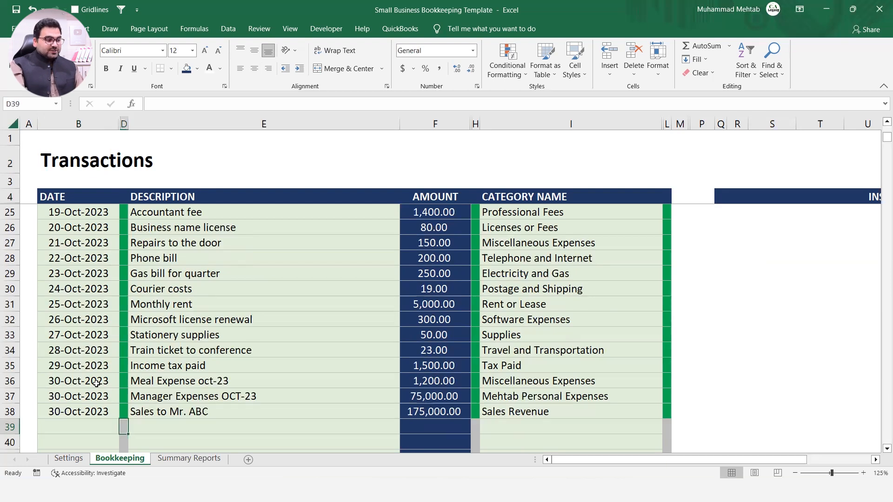
Step: Copy the date 30-Oct-2023 and the description "Sales to Mr. ABC" from row 38 into row 39
key(Left)
key(ctrl+d)
key(Tab)
key(Tab)
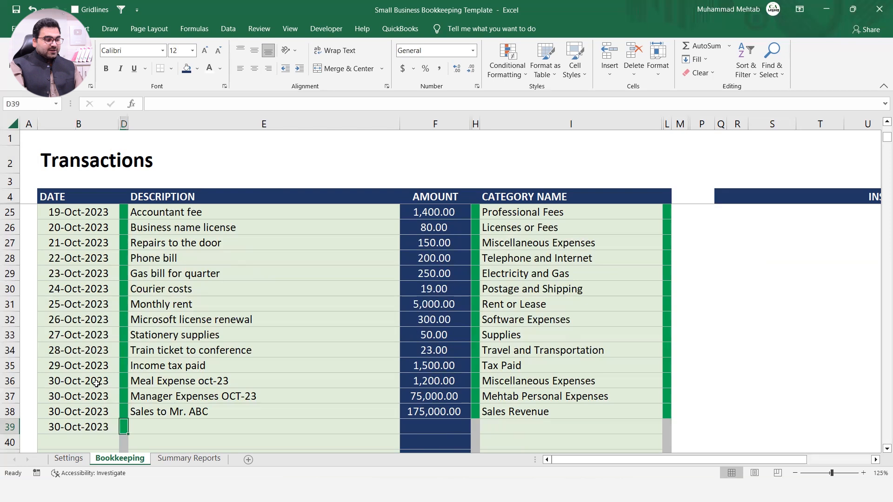
key(ctrl+d)
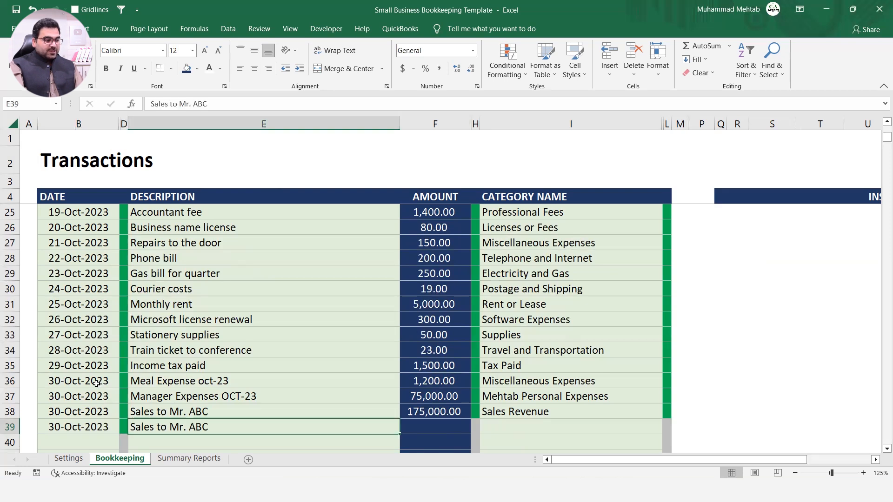
key(Tab)
key(Tab)
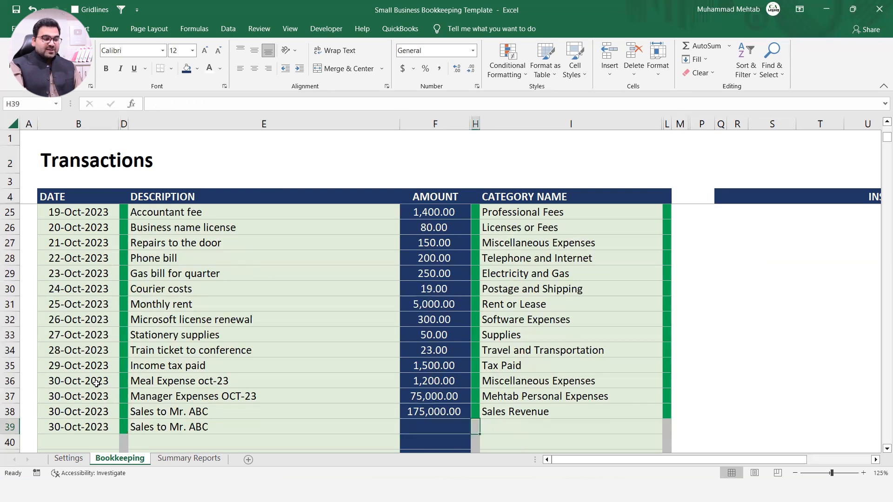
Step: Assign the category Sales Revenue to the transaction in row 39 and select its empty amount cell
key(Tab)
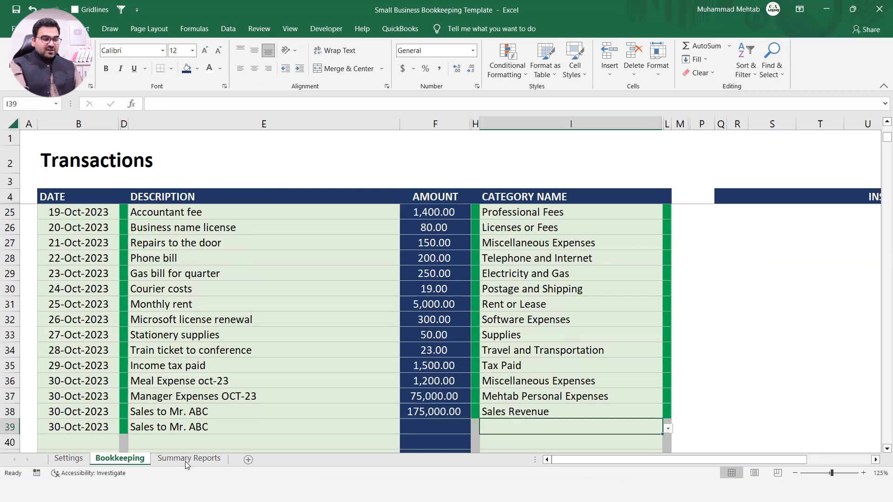
click(668, 431)
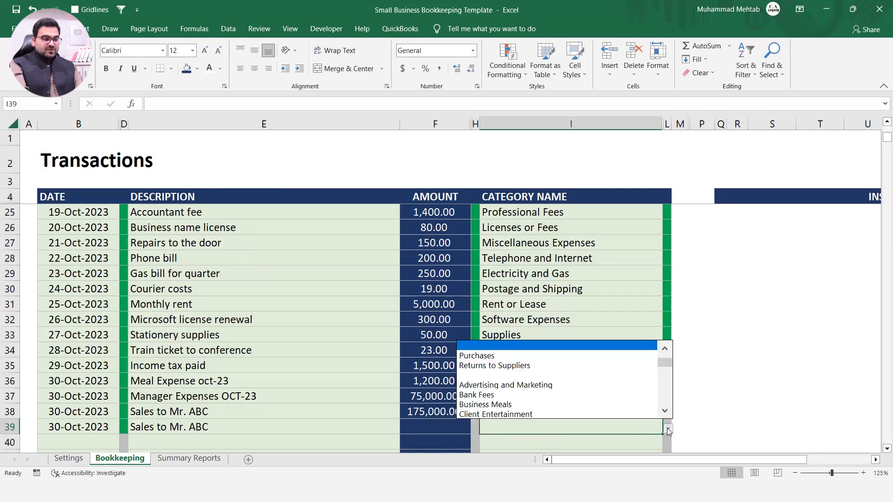
scroll(667, 357, up, 1)
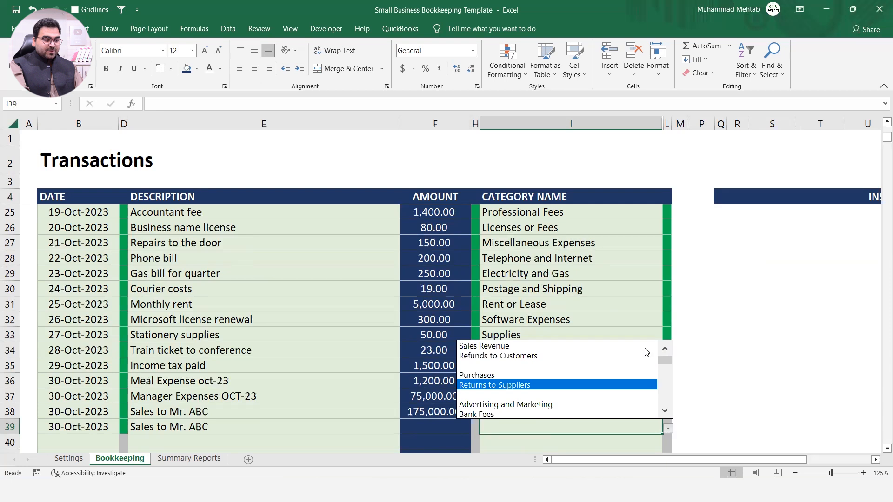
click(631, 346)
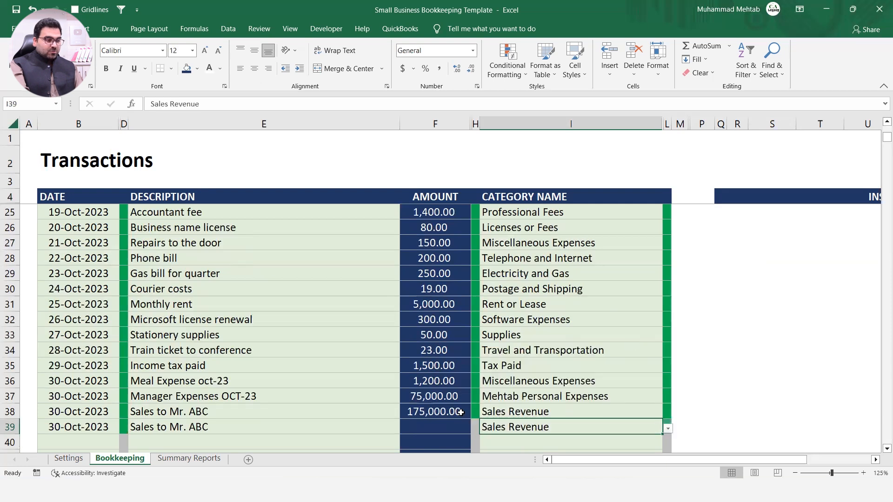
click(383, 441)
click(448, 426)
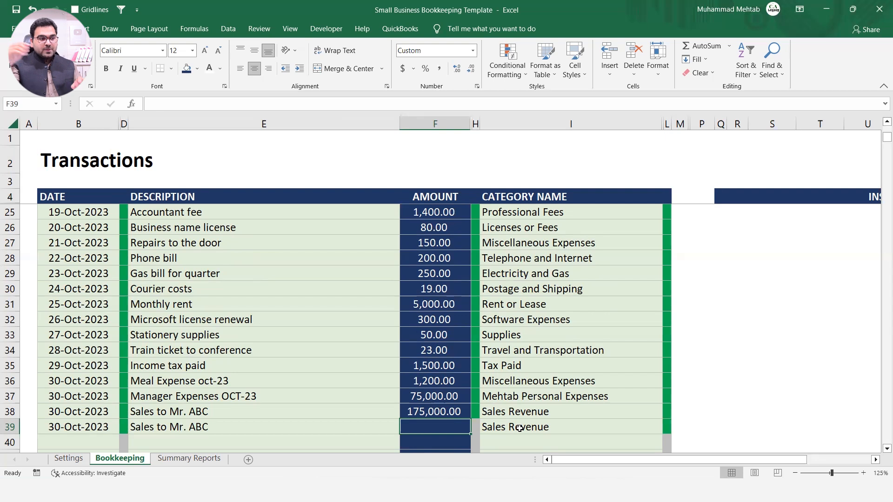
Step: Review the Income Statement and the Capital Purchases categories on the Summary Reports sheet
key(ctrl+Page_Down)
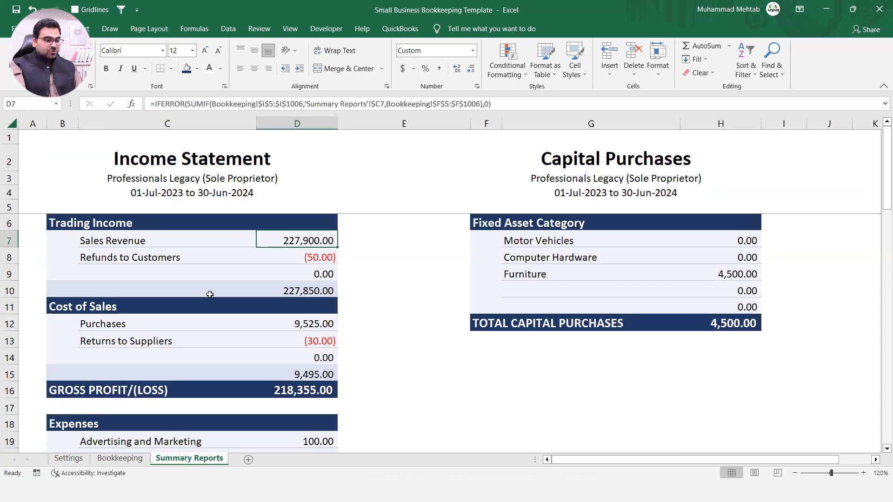
scroll(210, 295, down, 9)
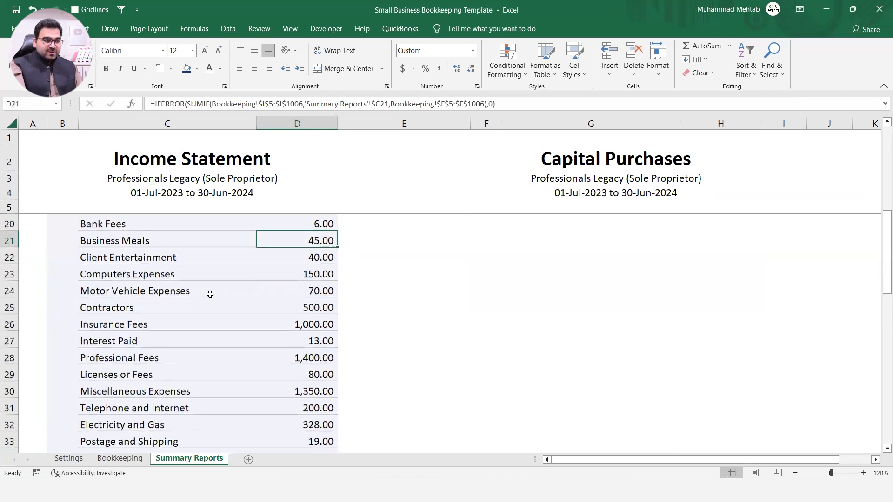
scroll(209, 294, up, 9)
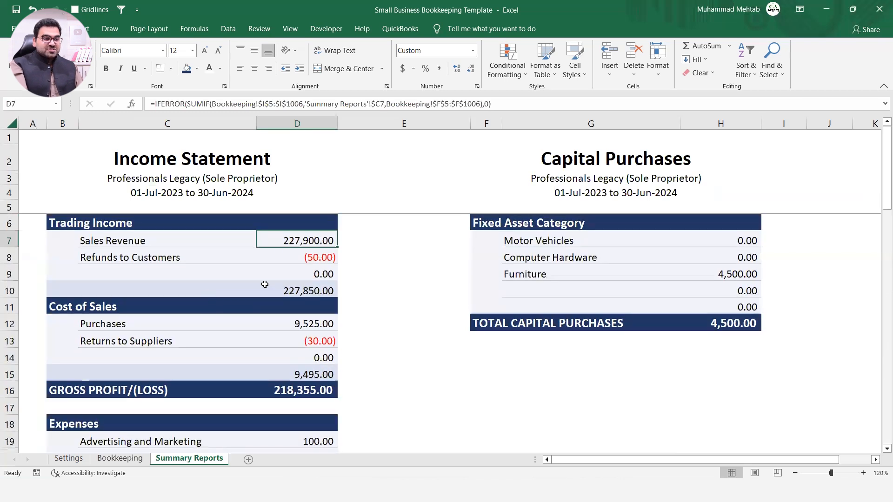
click(512, 267)
click(519, 287)
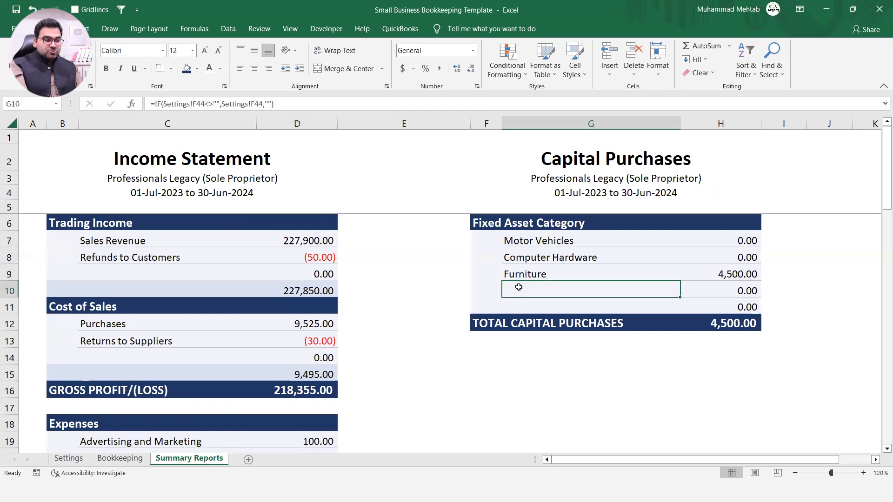
Step: Look through the Chart of Accounts on the Settings sheet down to the unused Expenses category in row 35
key(ctrl+Page_Up)
key(ctrl+Page_Up)
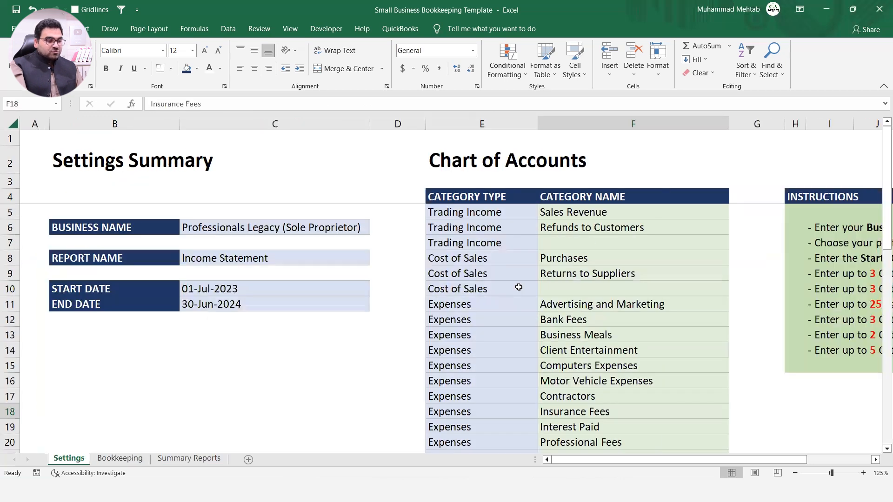
key(ctrl+Page_Down)
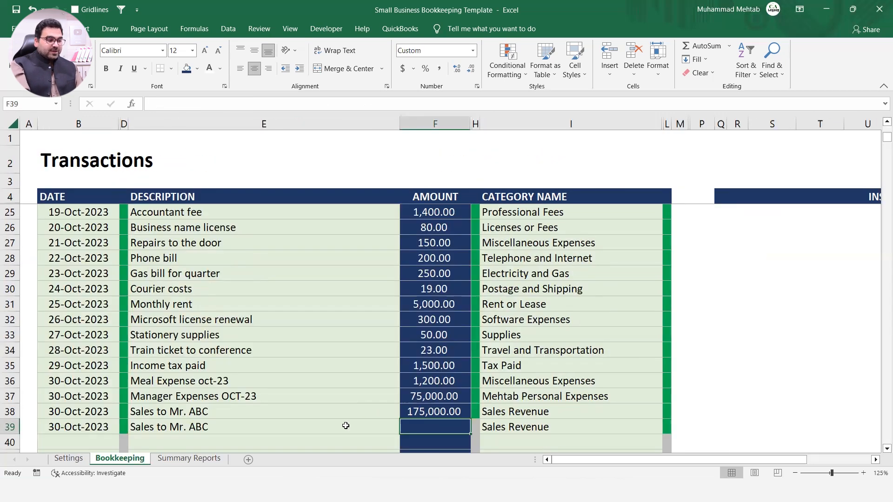
key(ctrl+Page_Up)
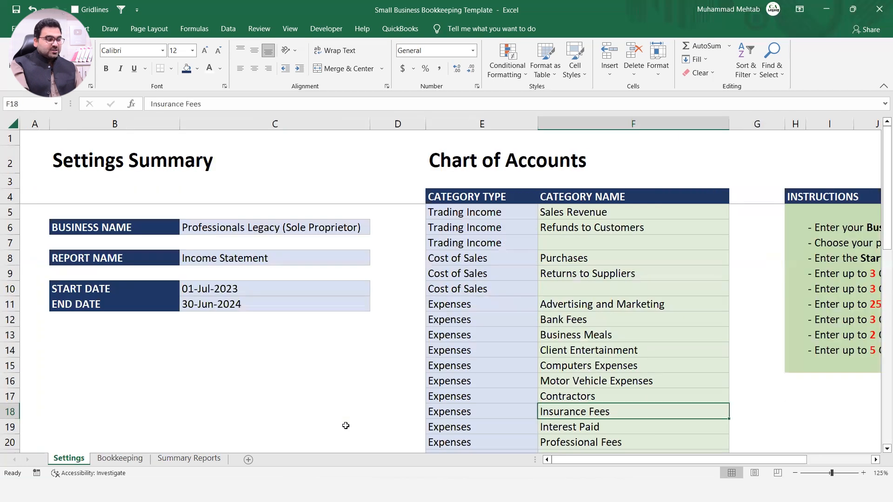
key(Down)
key(Down)
key(Down)
key(Down)
key(Down)
key(Down)
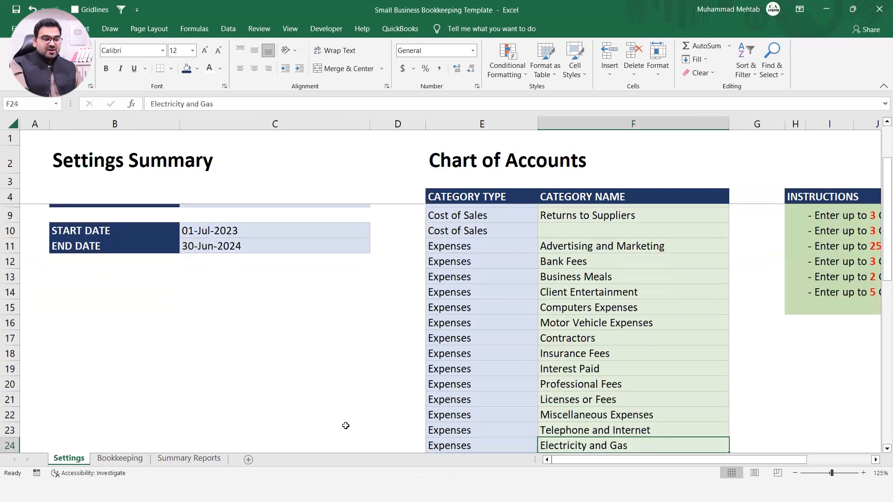
key(Down)
key(Down)
key(Down)
key(Down)
key(Down)
key(Down)
key(Down)
key(Down)
key(Down)
key(Down)
key(Down)
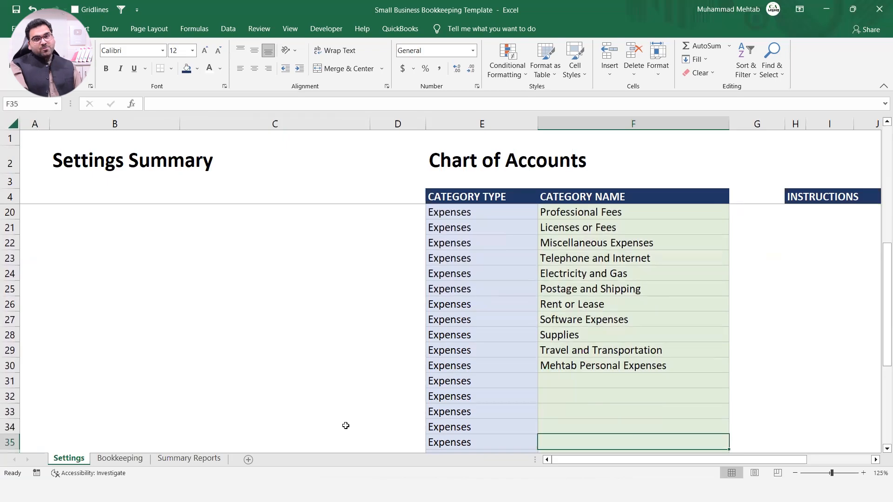